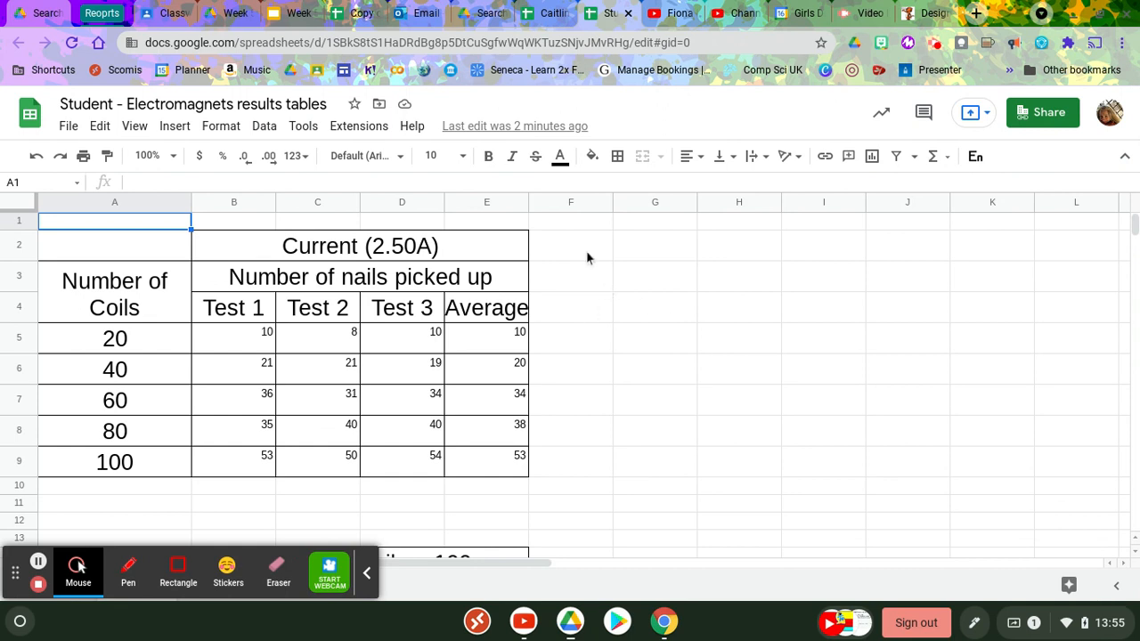
left_click(635, 254)
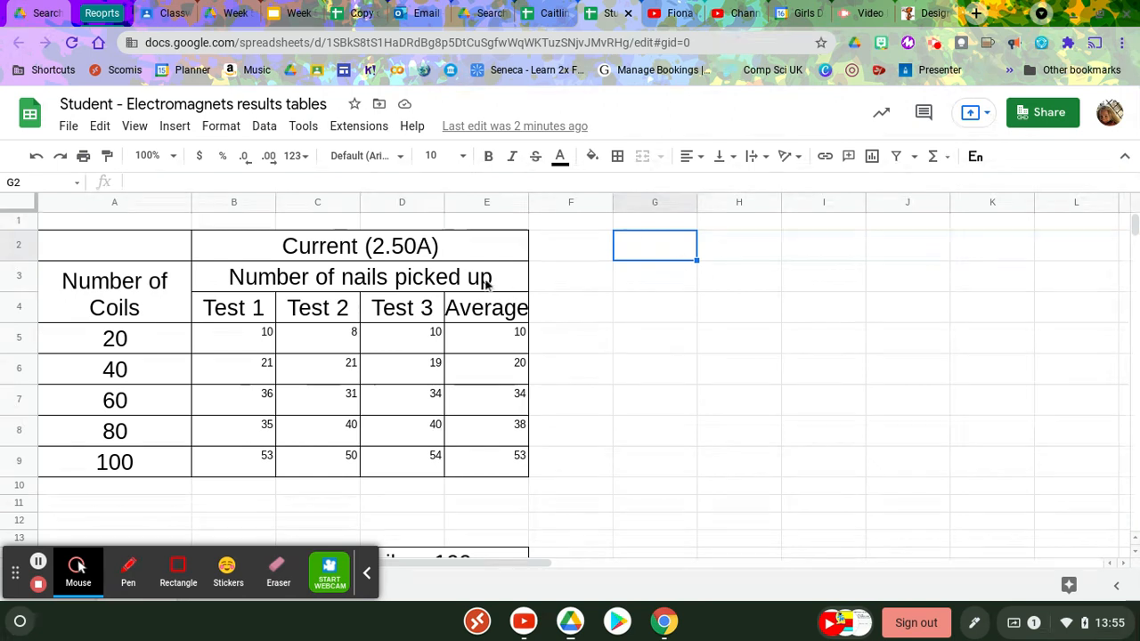
left_click(174, 125)
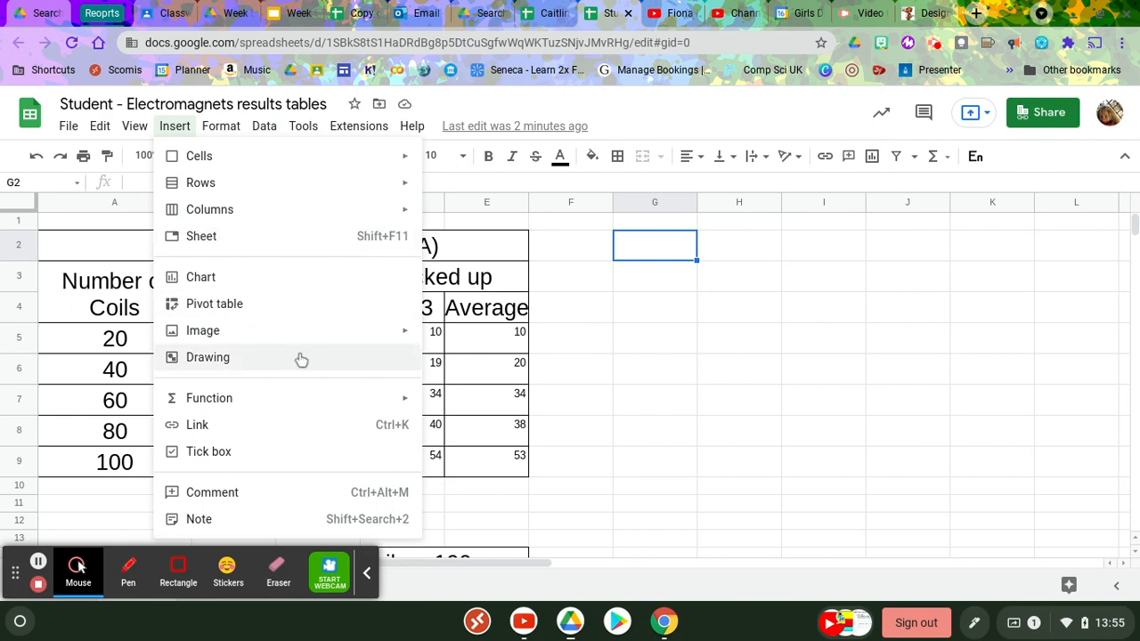
left_click(619, 390)
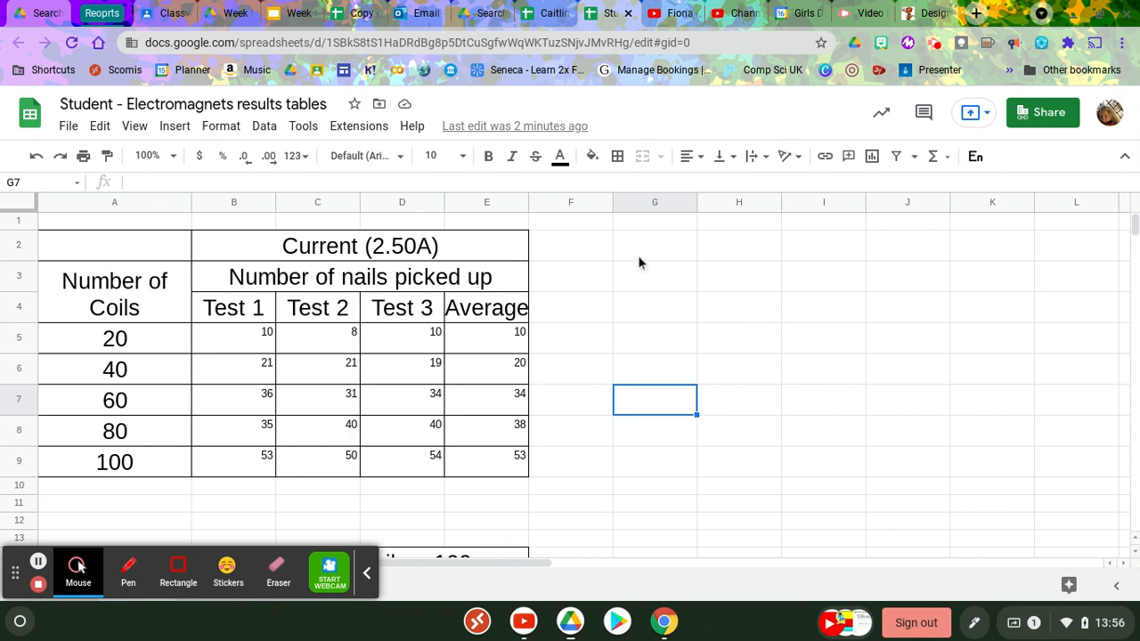
Start a new embedded drawing at cell F2, beside the Current (2.50A) results table
left_click(573, 256)
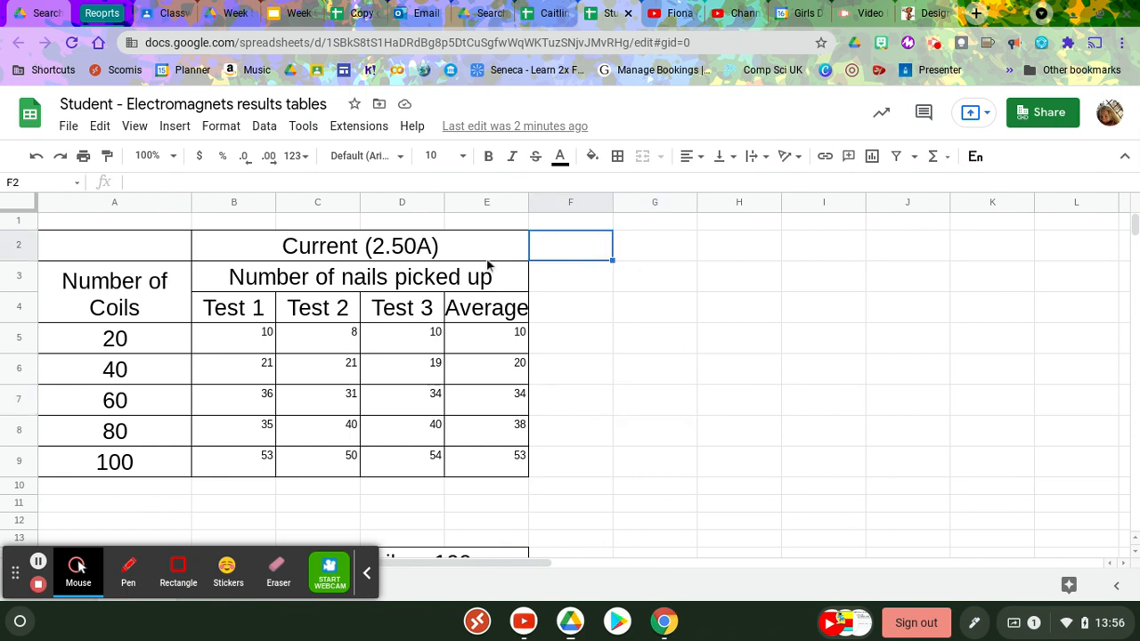
left_click(190, 130)
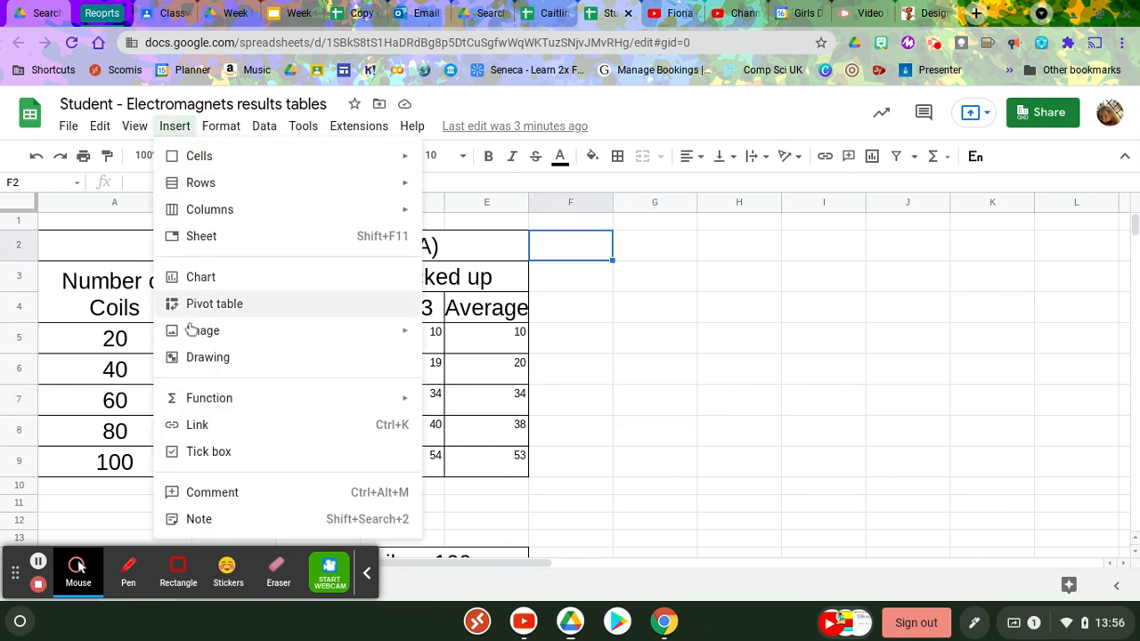
left_click(189, 363)
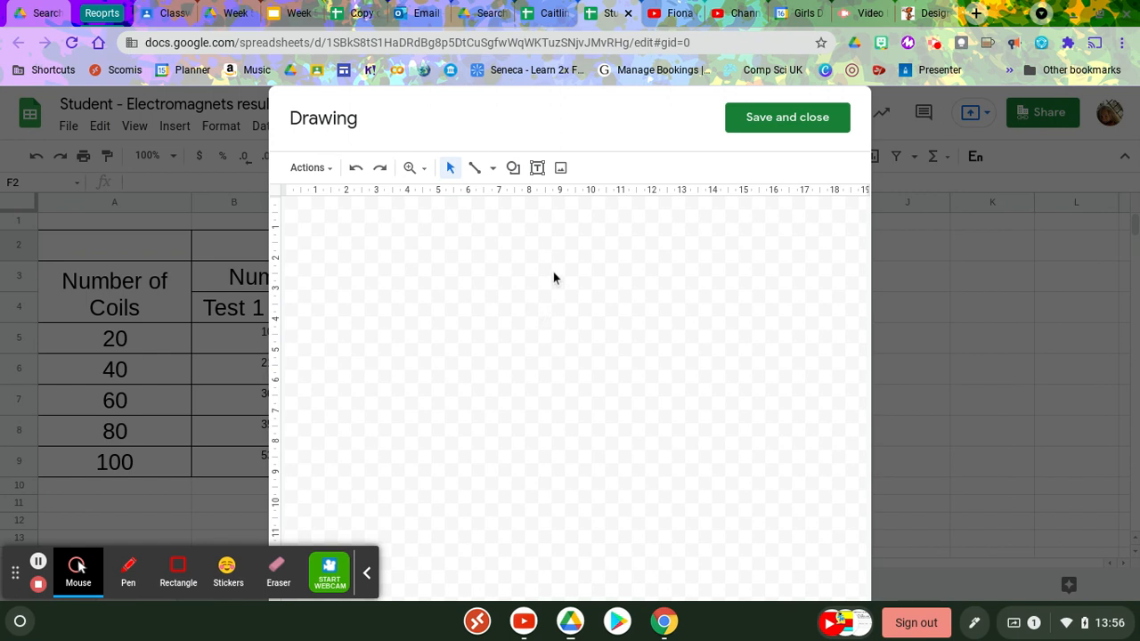
Search the web for "electromagnet" images to add to the drawing
left_click(562, 170)
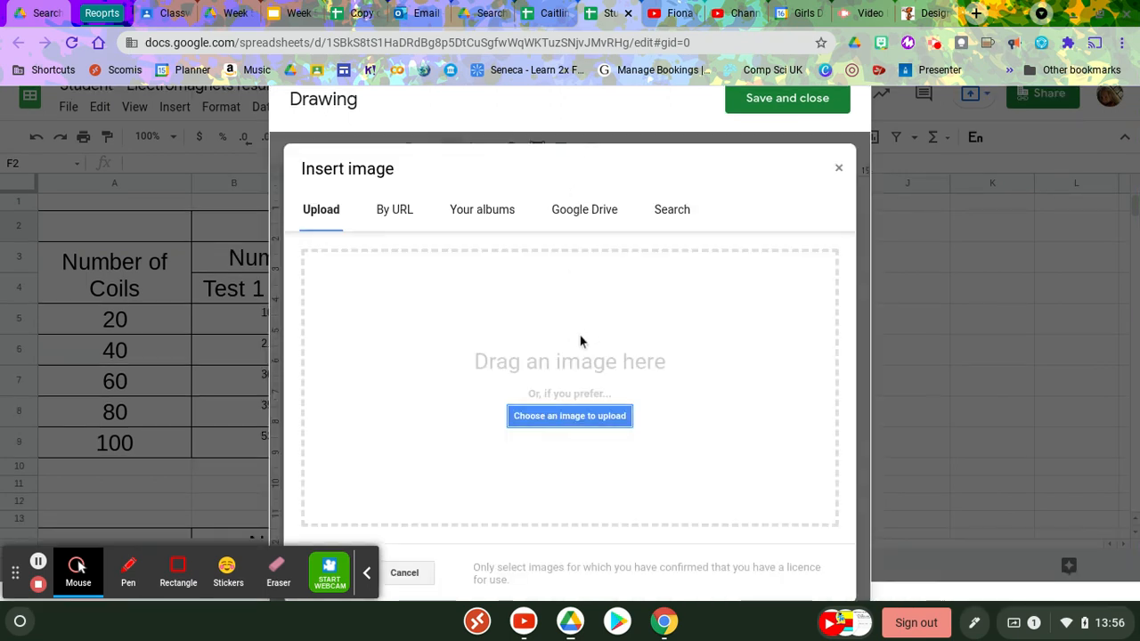
left_click(678, 210)
type("eelct")
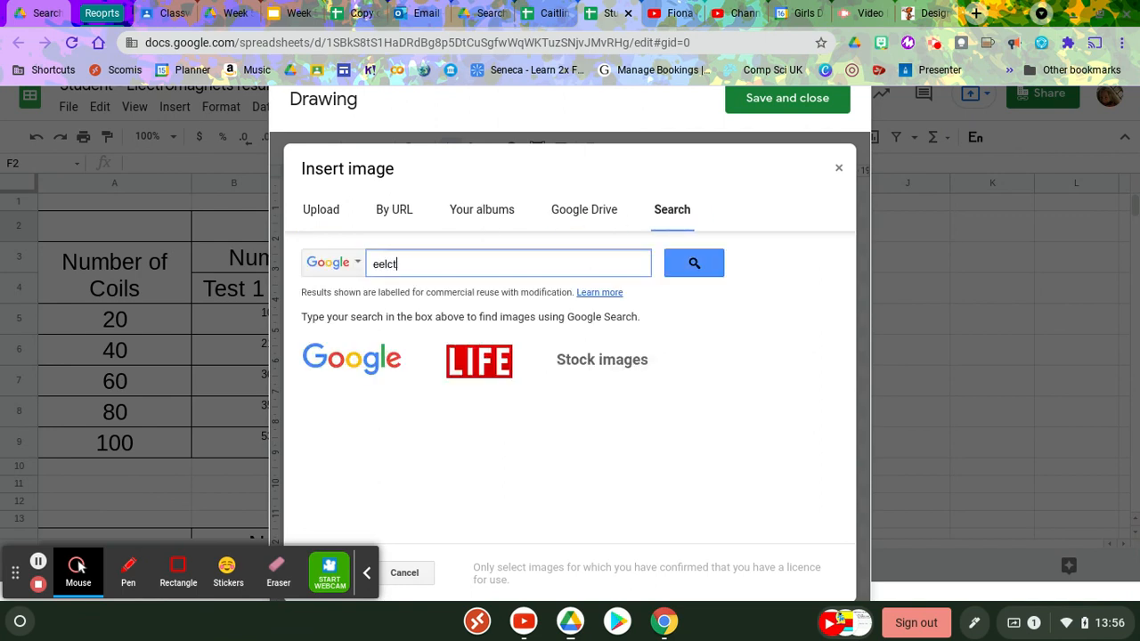
type("ro")
key("BackSpace")
key("BackSpace")
key("BackSpace")
key("BackSpace")
key("BackSpace")
key("BackSpace")
type("lectromagnet")
left_click(689, 269)
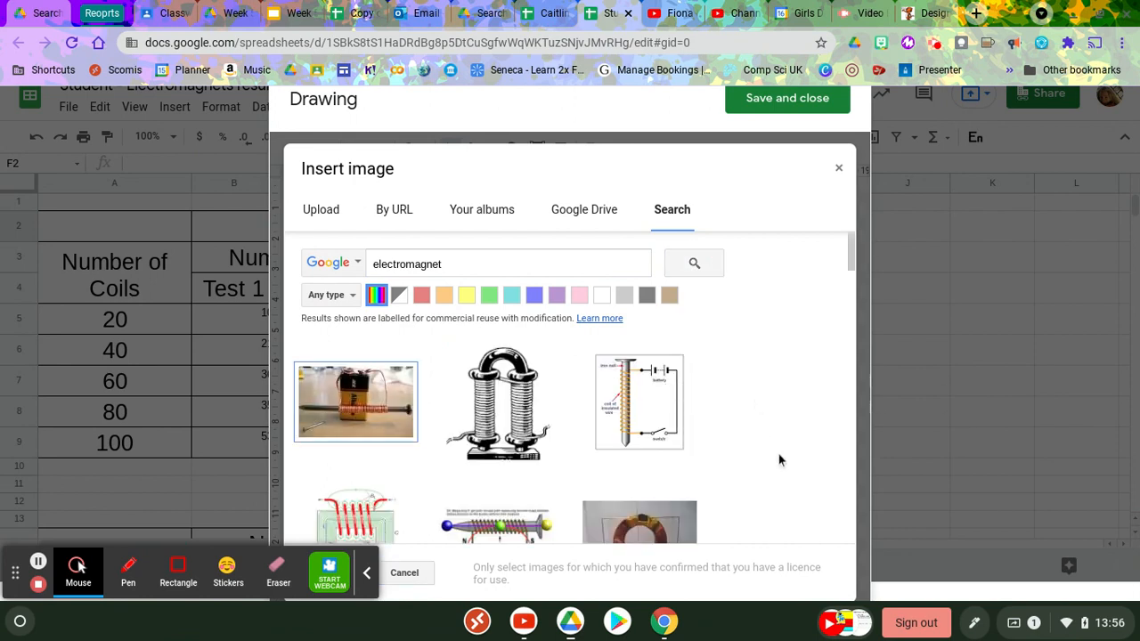
Insert the Homemade Electromagnet photo of a battery and coiled nail from the image results into the drawing
scroll(778, 454, "down", 2)
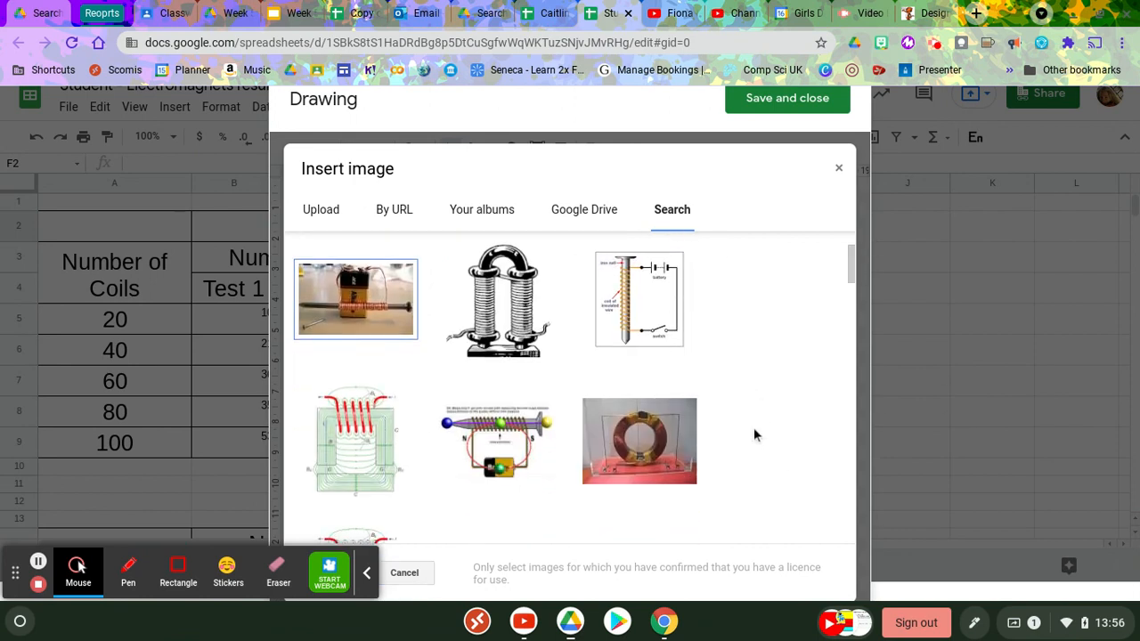
left_click(400, 316)
left_click(398, 318)
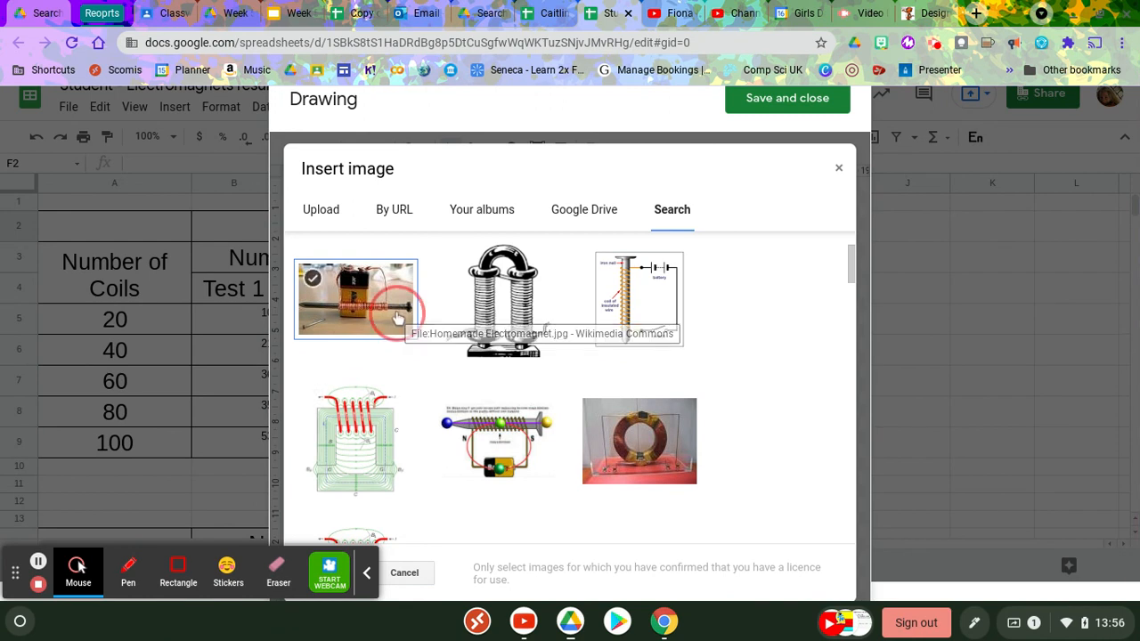
scroll(813, 433, "down", 3)
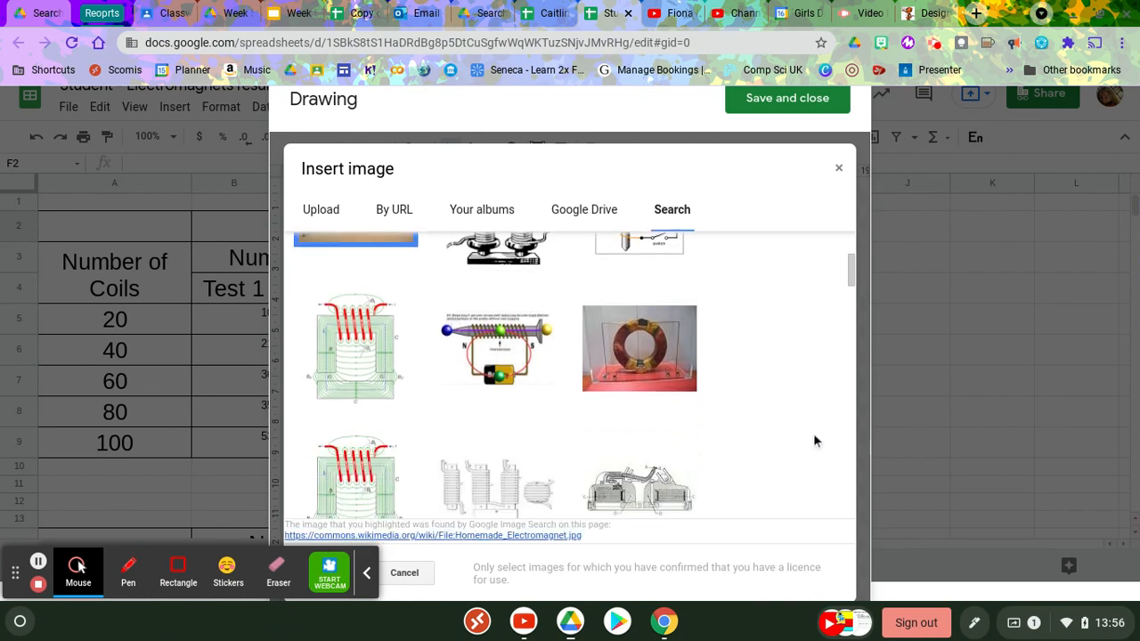
scroll(805, 423, "up", 4)
left_click(400, 343)
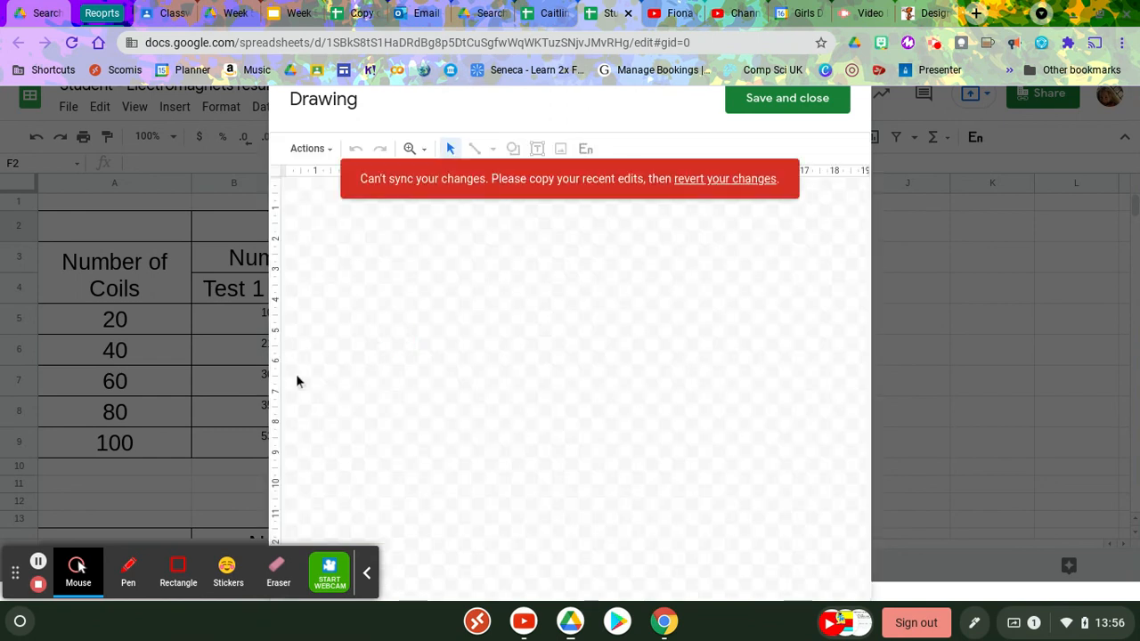
left_click(38, 561)
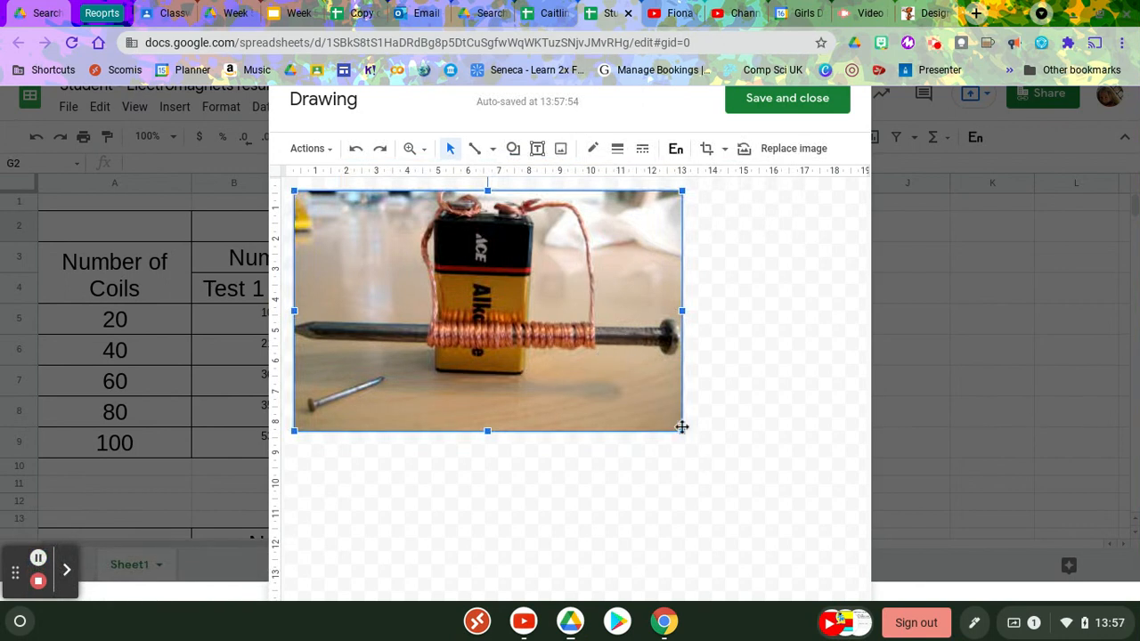
Shrink the electromagnet photo to about 10 cm wide and draw a text box about 15.5 cm wide beneath it
left_click_drag(649, 382, 592, 307)
left_click(447, 404)
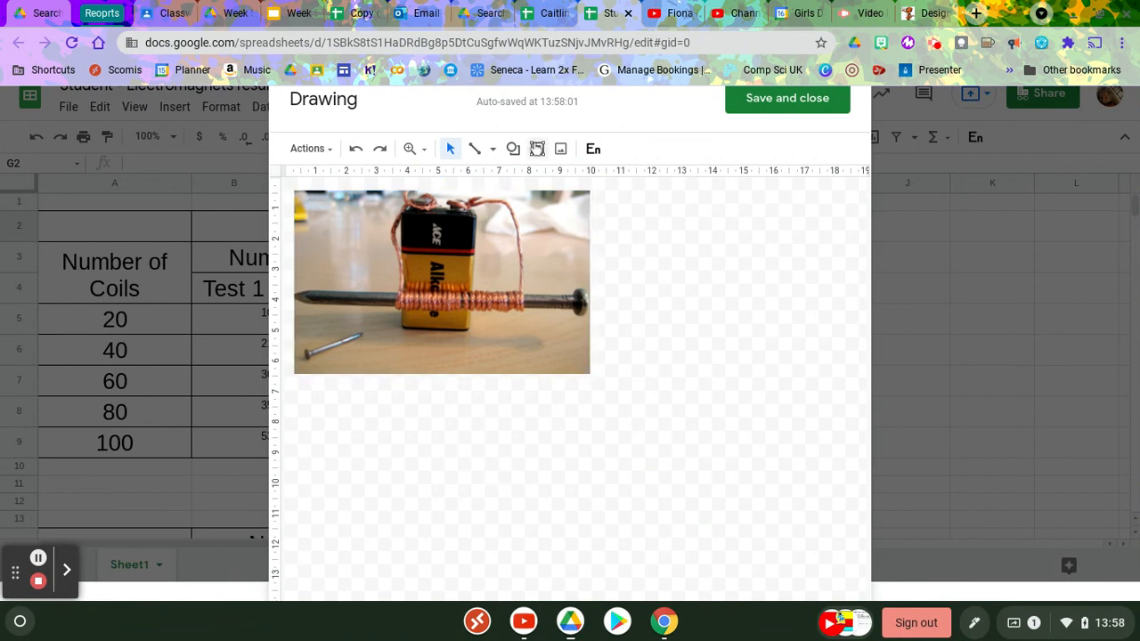
left_click(537, 149)
left_click_drag(297, 386, 773, 503)
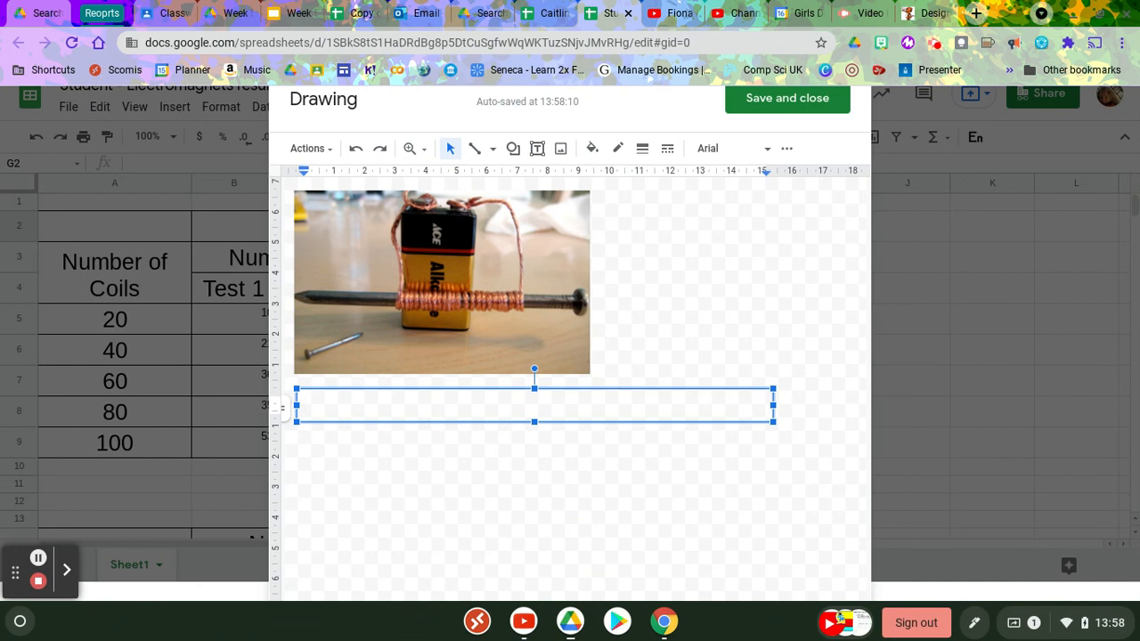
Write "As we increase the coils on the electromagnet, it can pick up more nails, therefore magnetic power increases." in the text box and save the drawing
type("As we increase th")
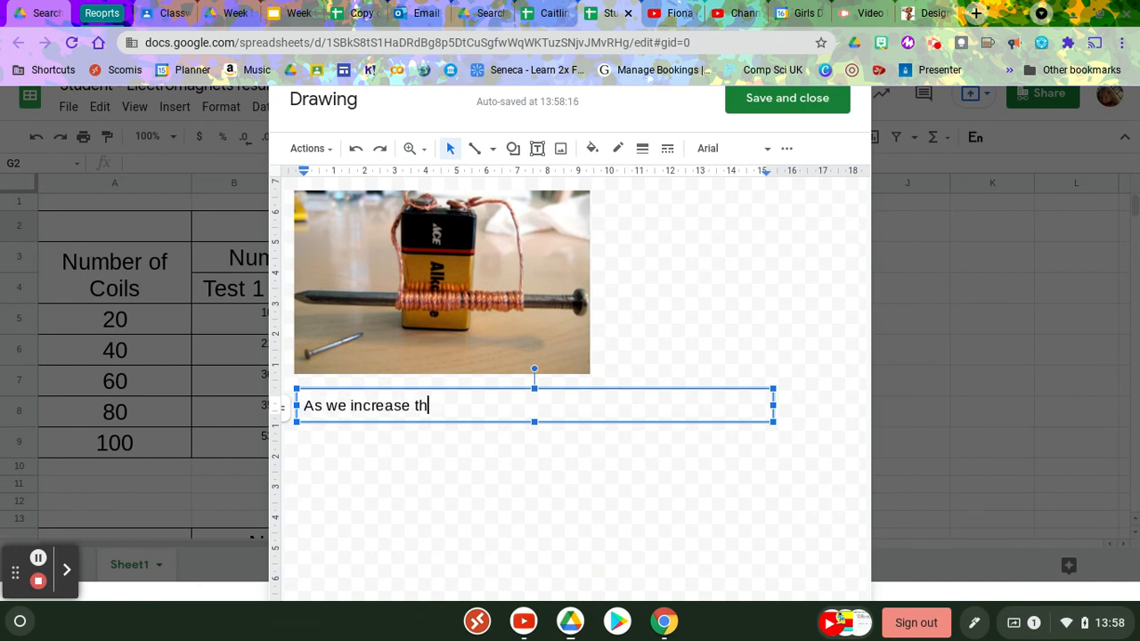
type("e coils on the ele")
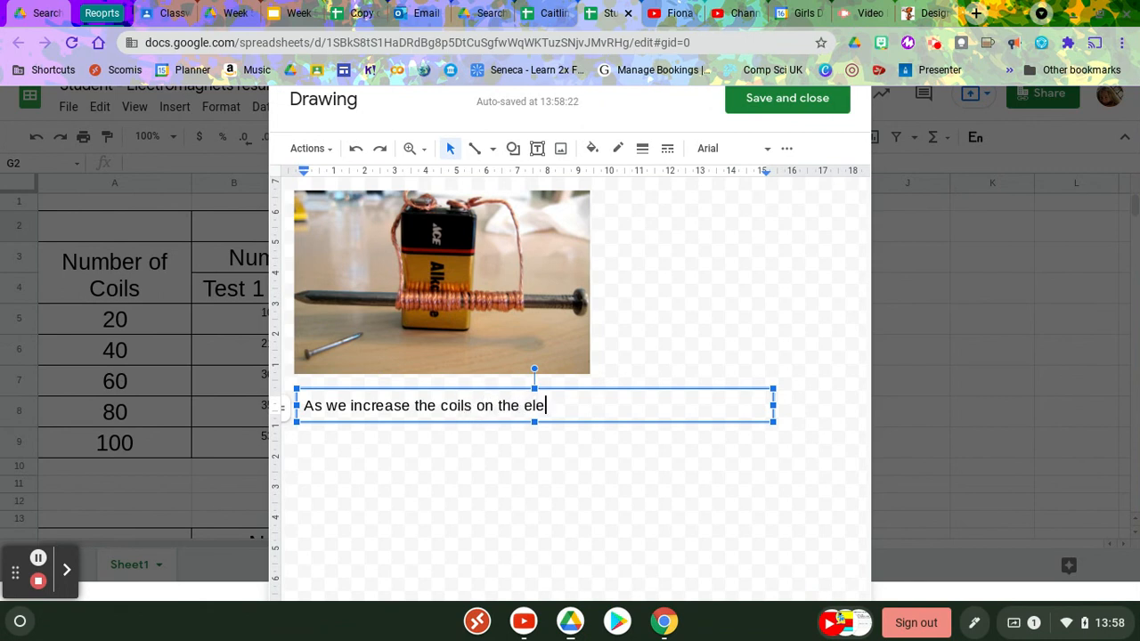
type("ctromagnet, it ")
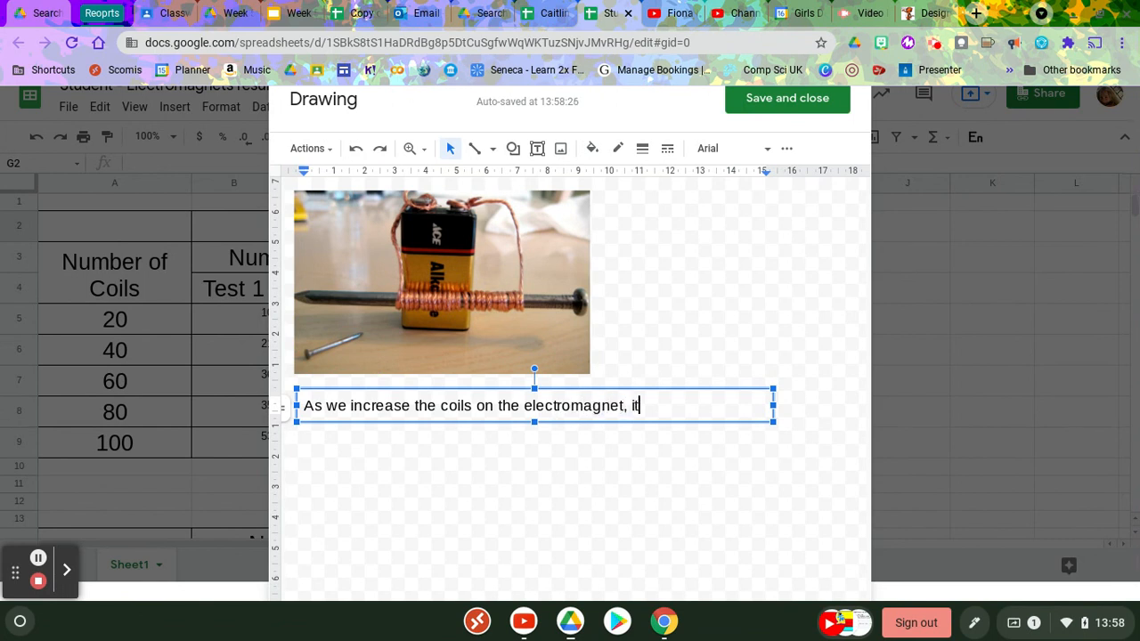
type("can pick up m")
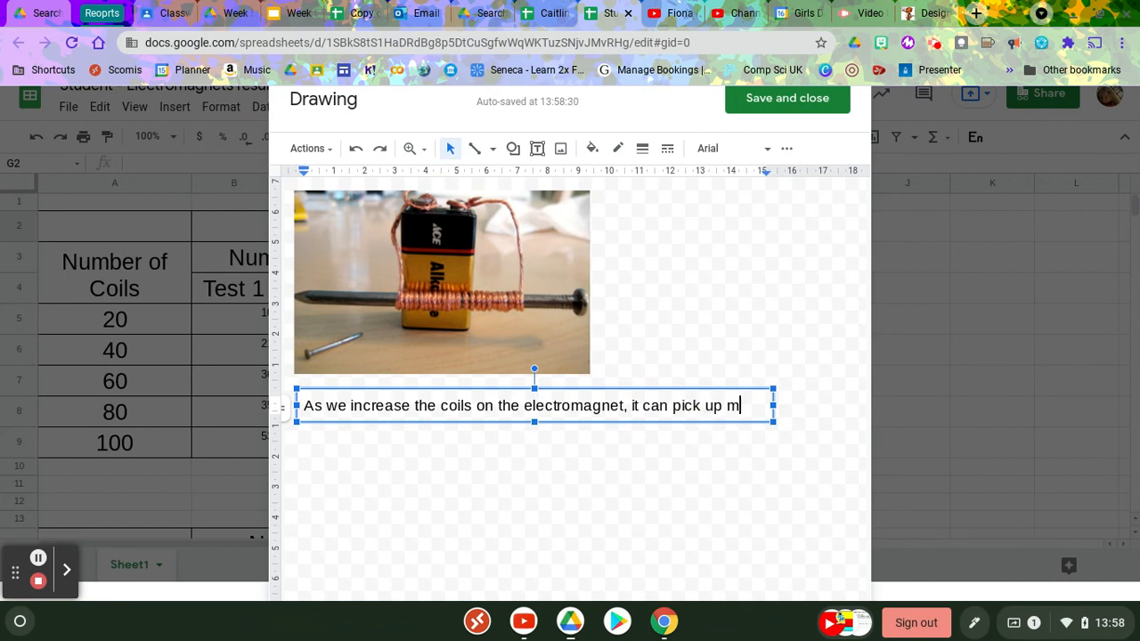
type("ore nails")
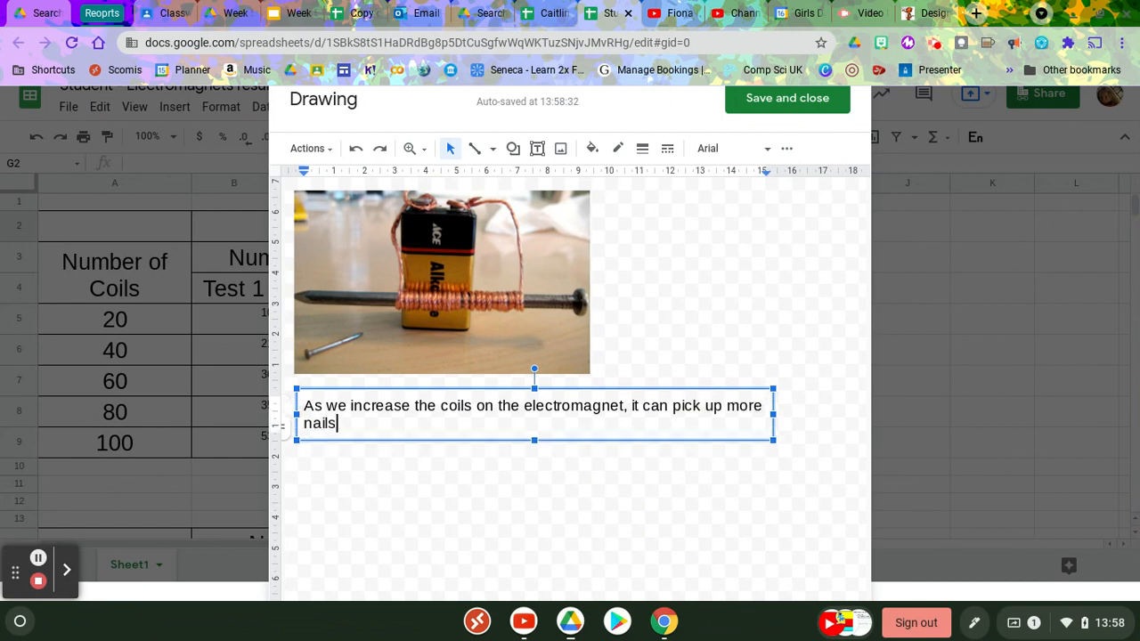
type(", therefore ma")
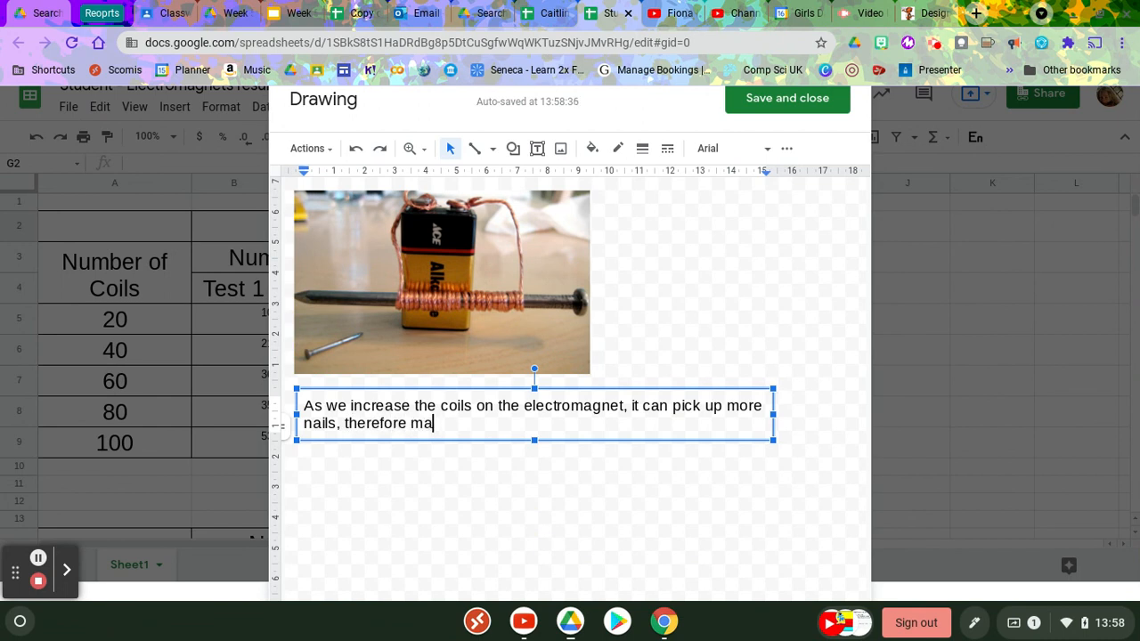
type("gnetic power incre")
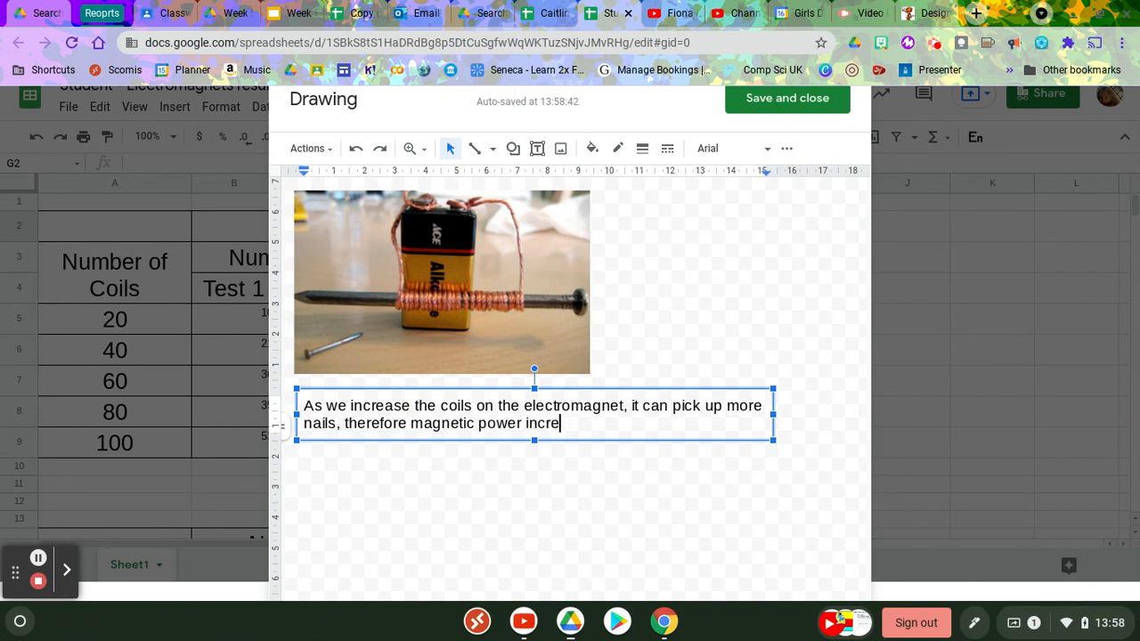
type("ases.")
left_click(788, 99)
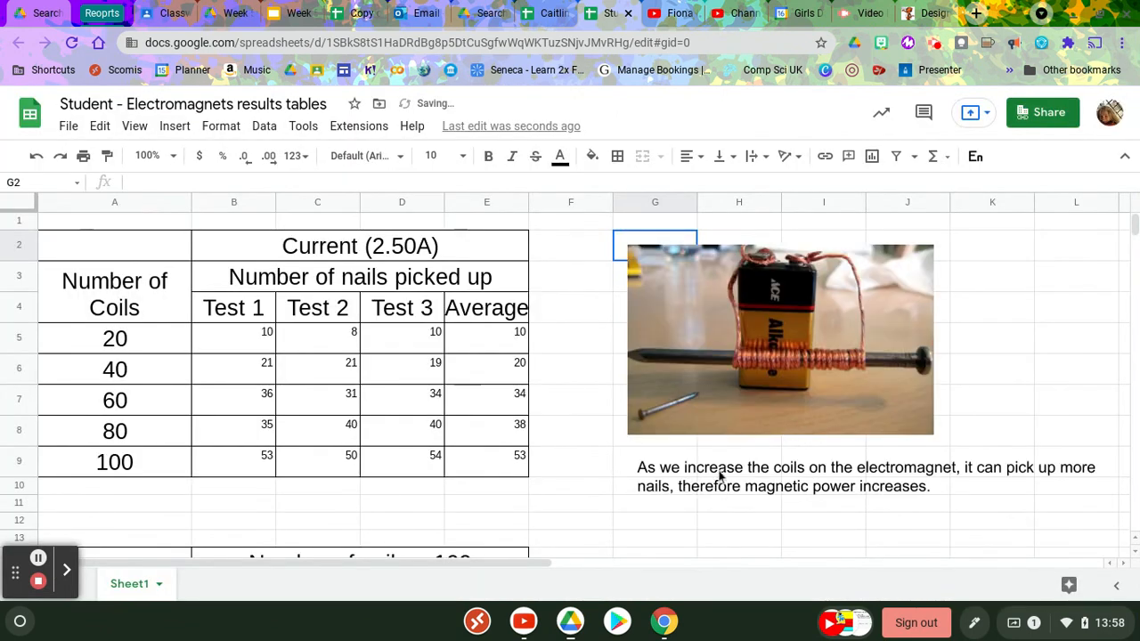
Move the saved drawing closer to the results table so that it starts in column F, and deselect it
left_click(908, 394)
left_click_drag(760, 327, 711, 333)
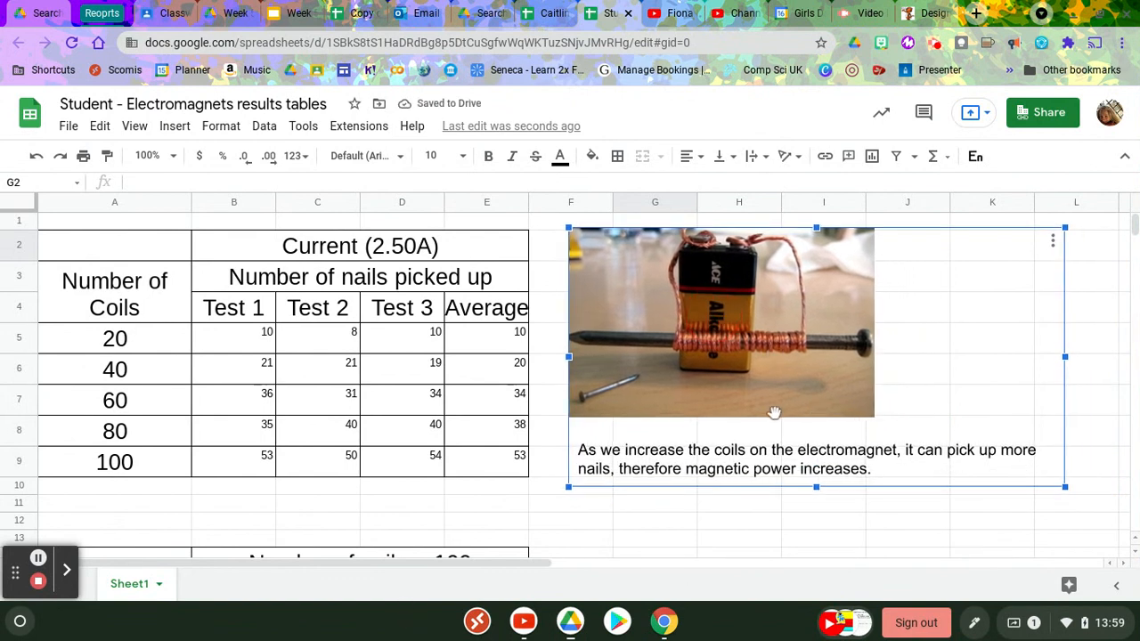
left_click(774, 503)
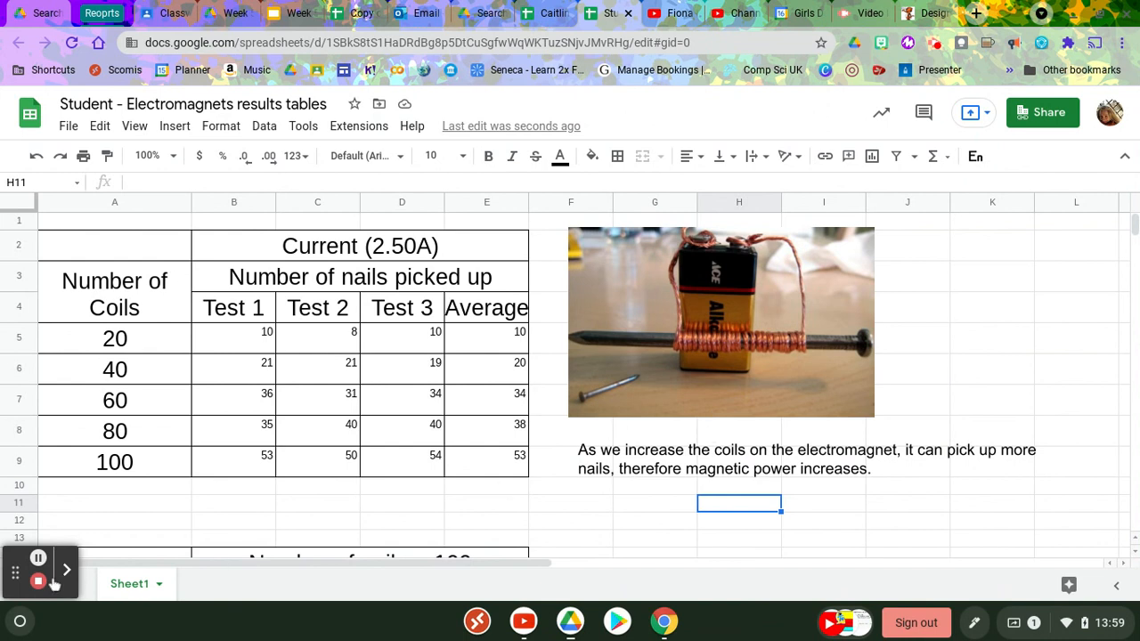
left_click(38, 558)
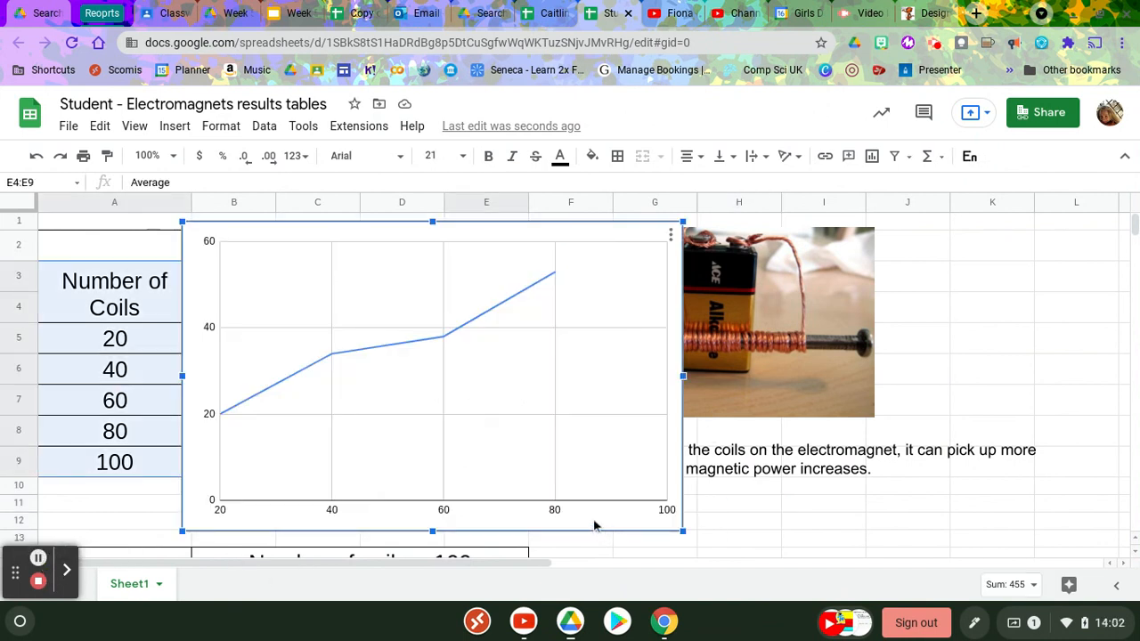
Set the line chart's title to "Change in magnetic power as coils increase" and finish editing the chart
left_click(671, 237)
left_click(653, 256)
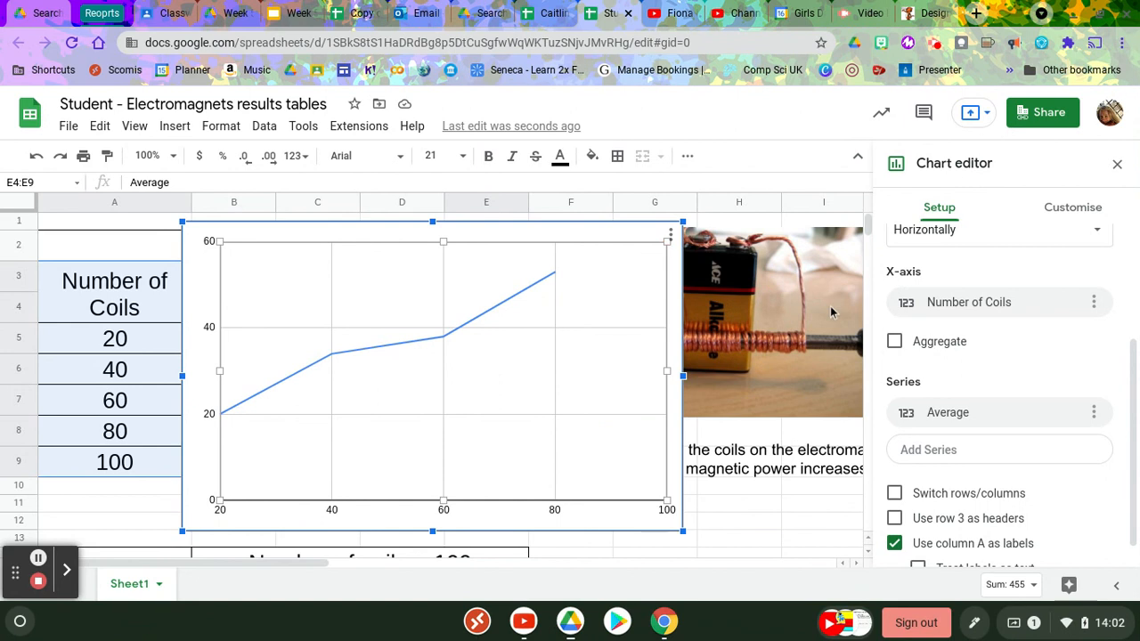
scroll(1018, 324, "up", 3)
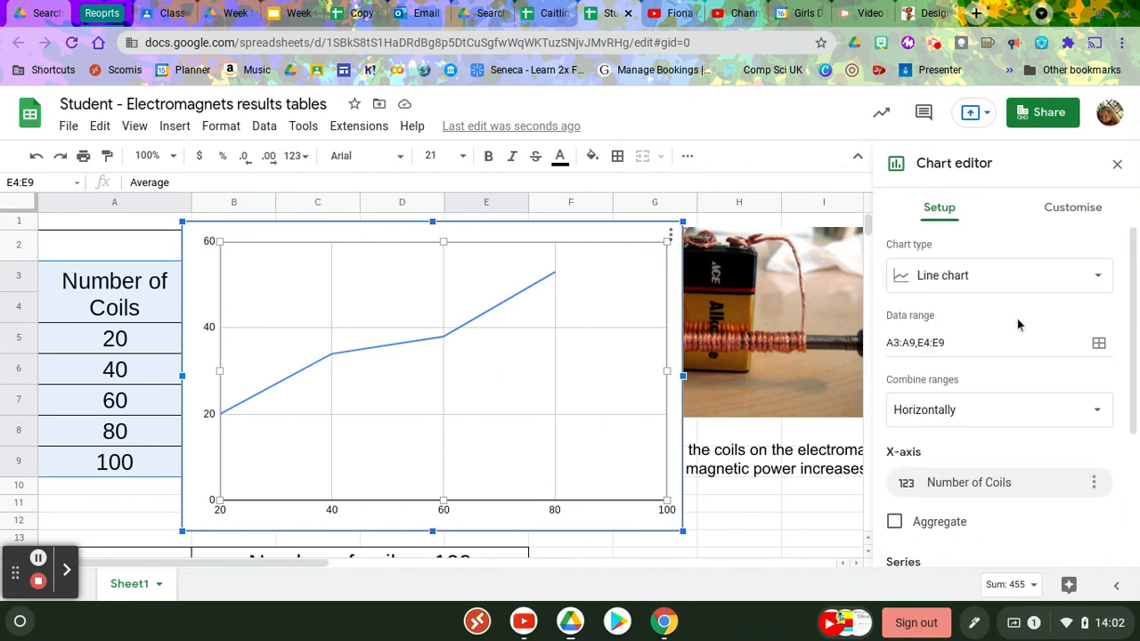
left_click(1086, 207)
left_click(953, 308)
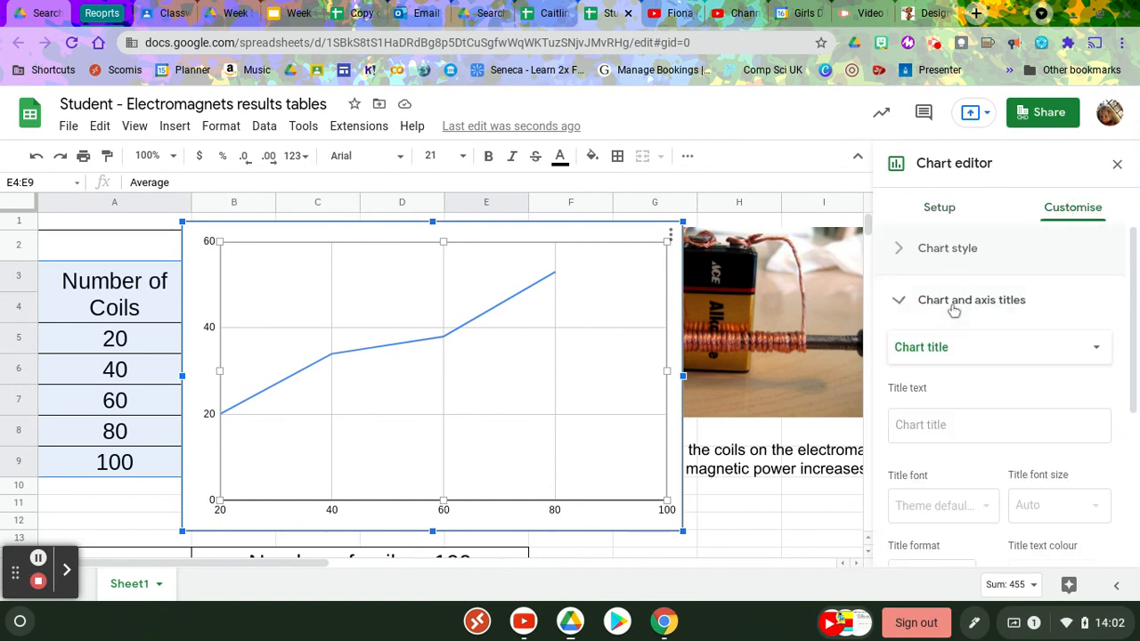
left_click(977, 349)
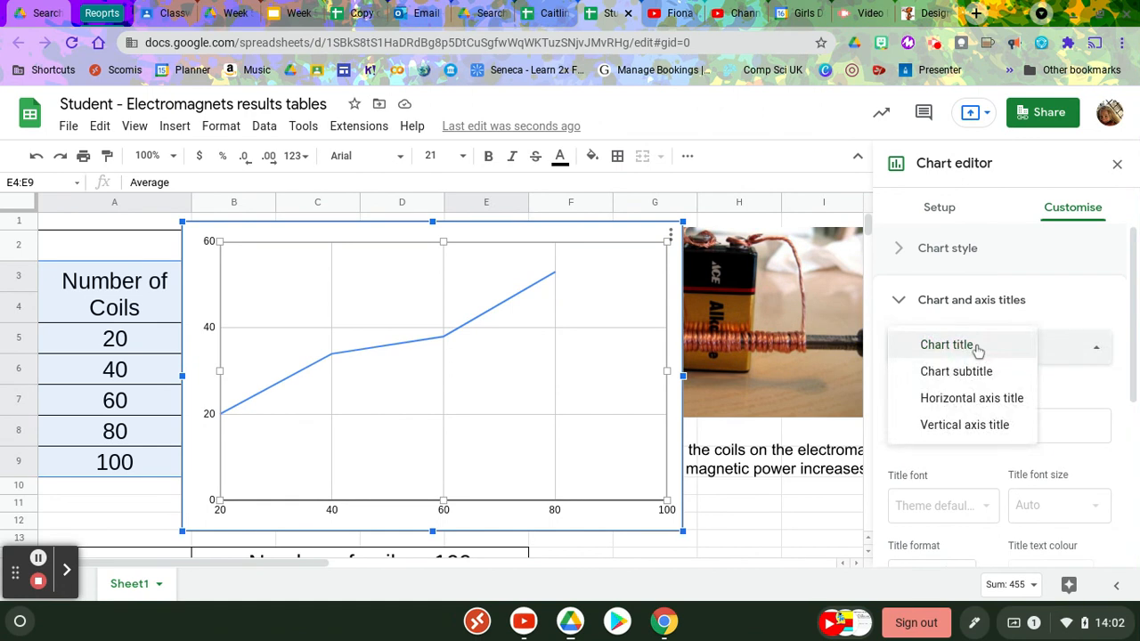
left_click(977, 348)
left_click(996, 434)
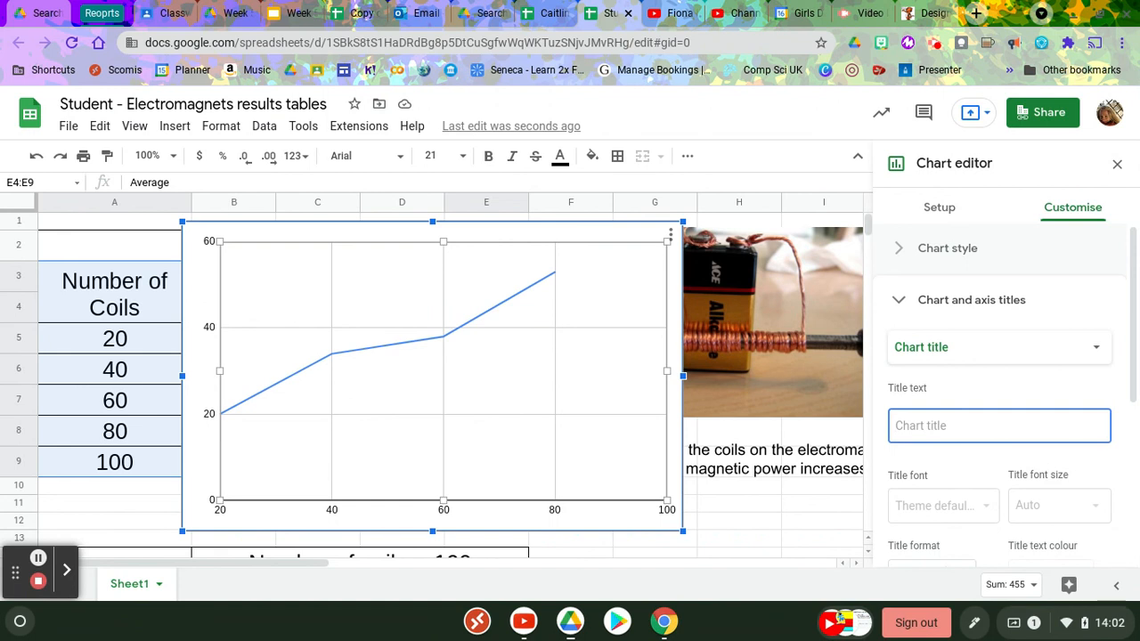
type("Change in magnetic power as coils increase")
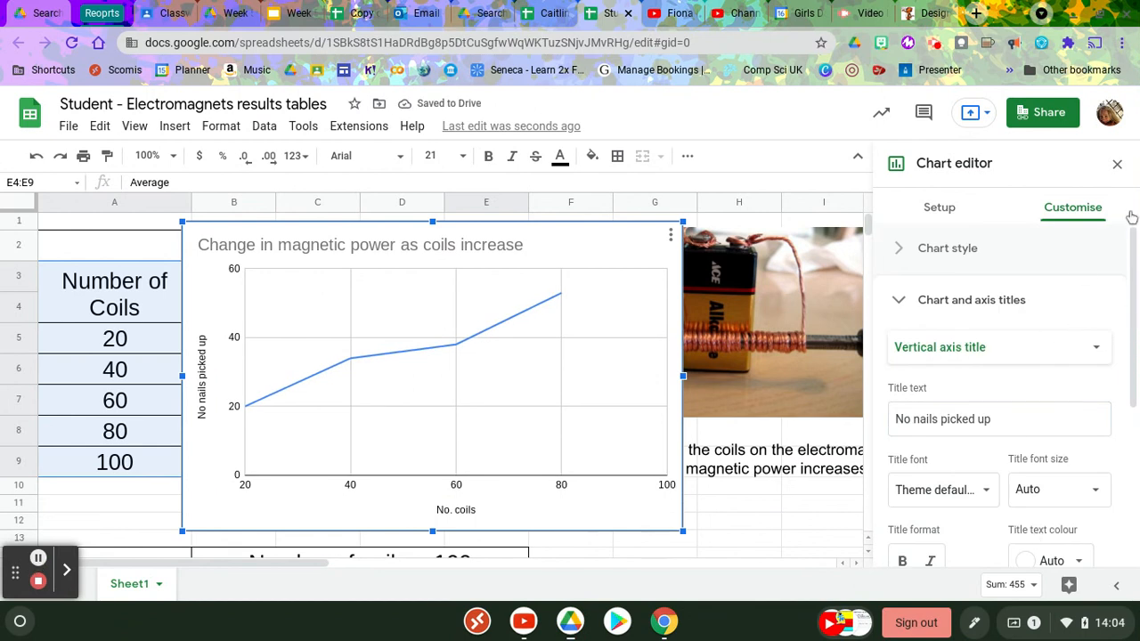
left_click(1118, 165)
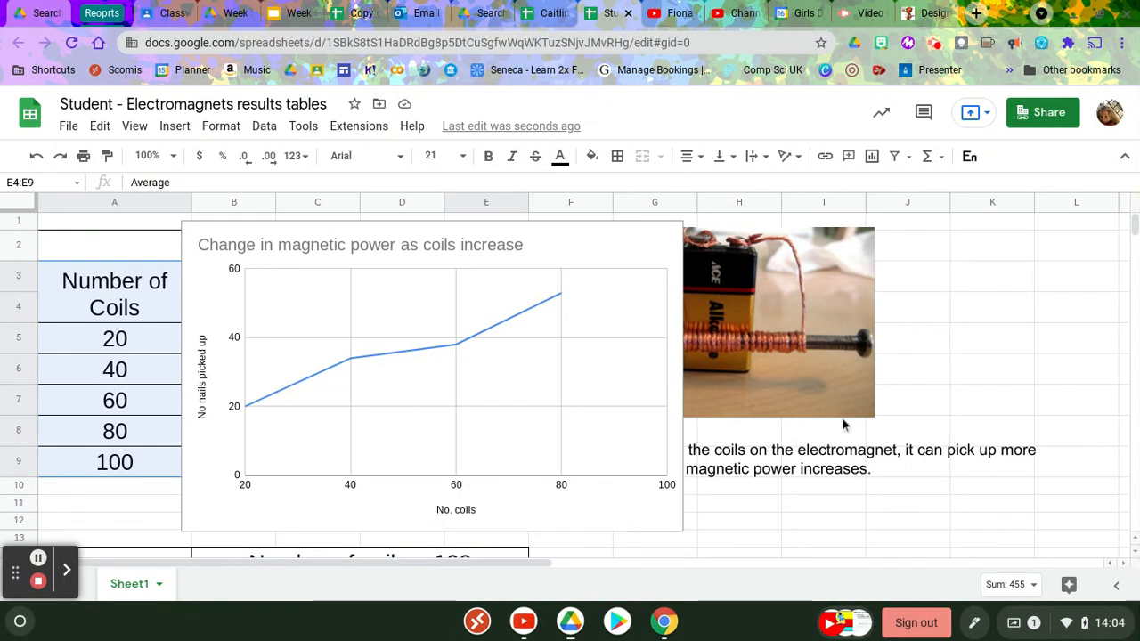
Copy the line chart and paste it into the electromagnet drawing, linked to the spreadsheet
left_click(562, 267)
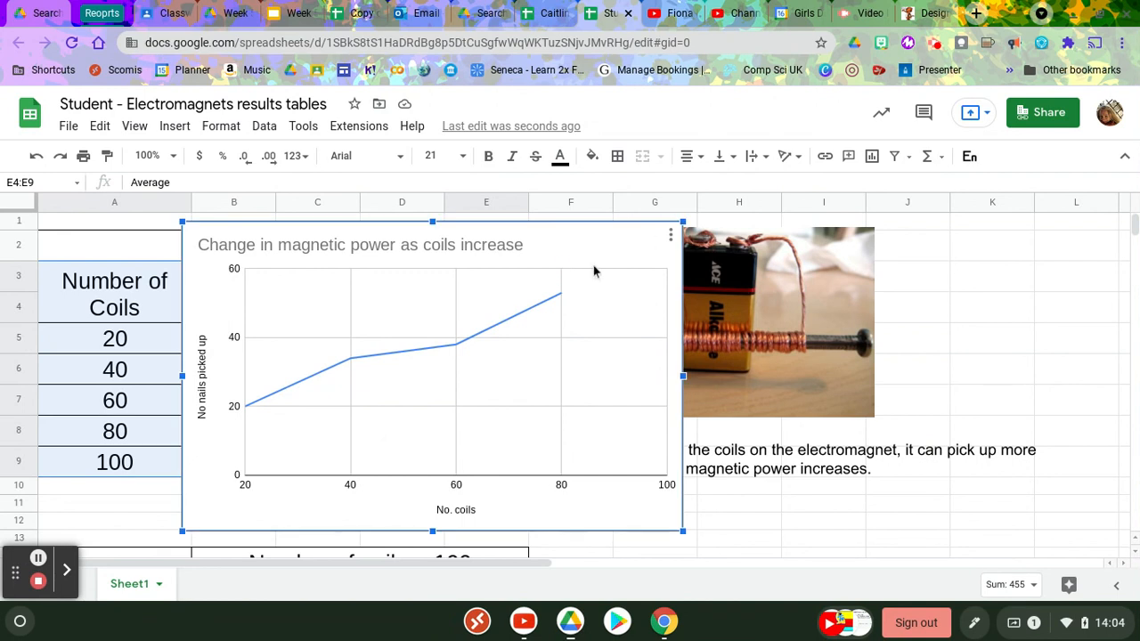
left_click(671, 241)
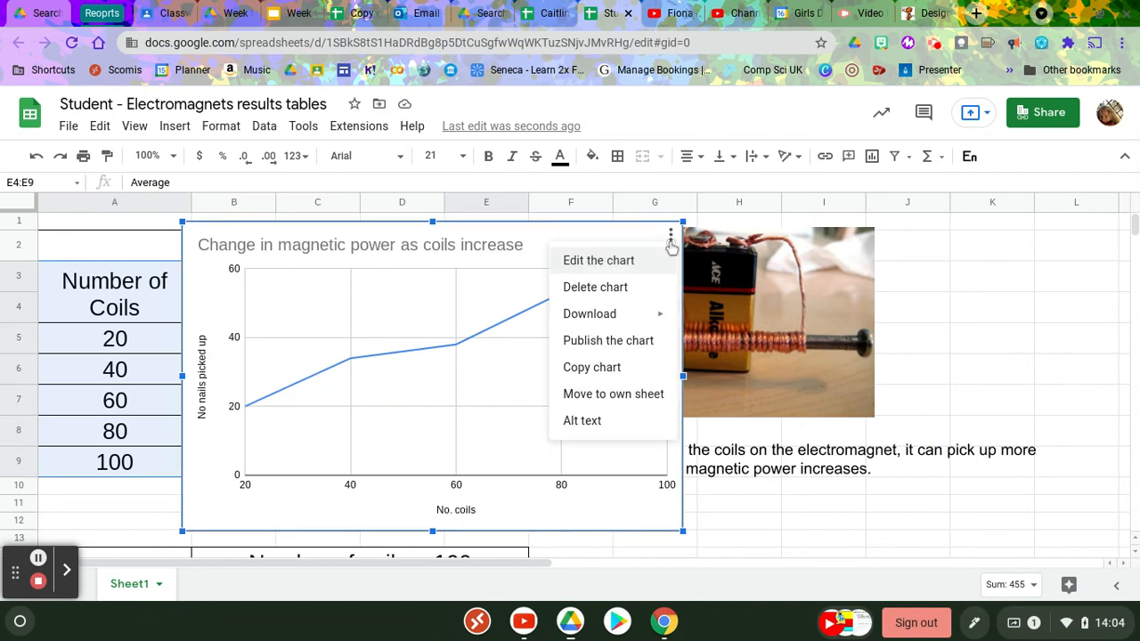
left_click(613, 376)
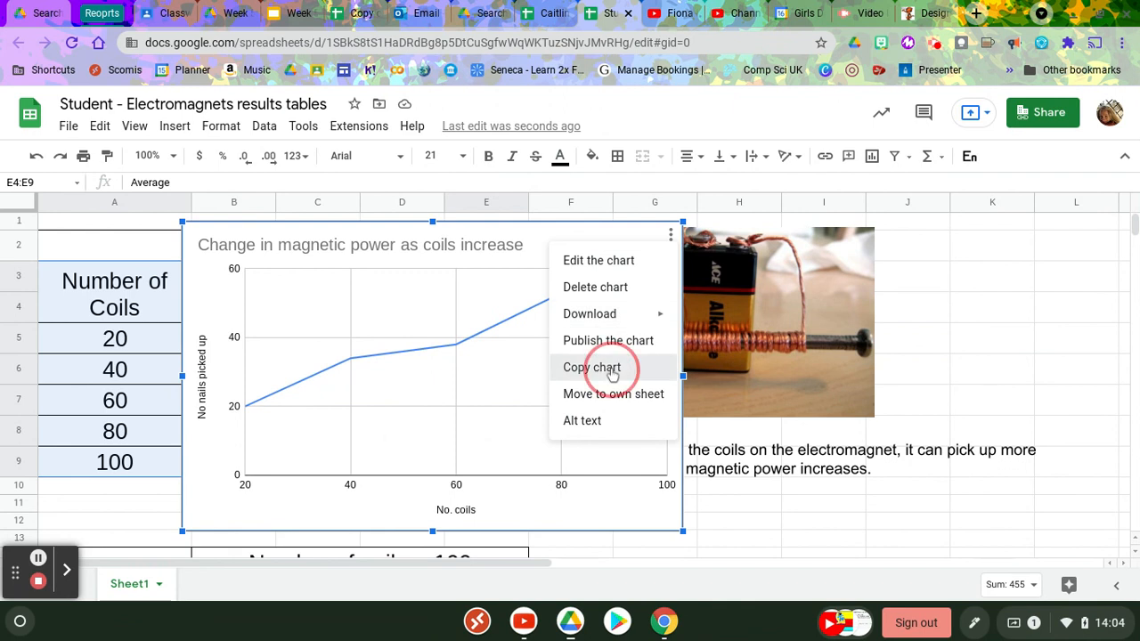
left_click(847, 313)
double_click(847, 316)
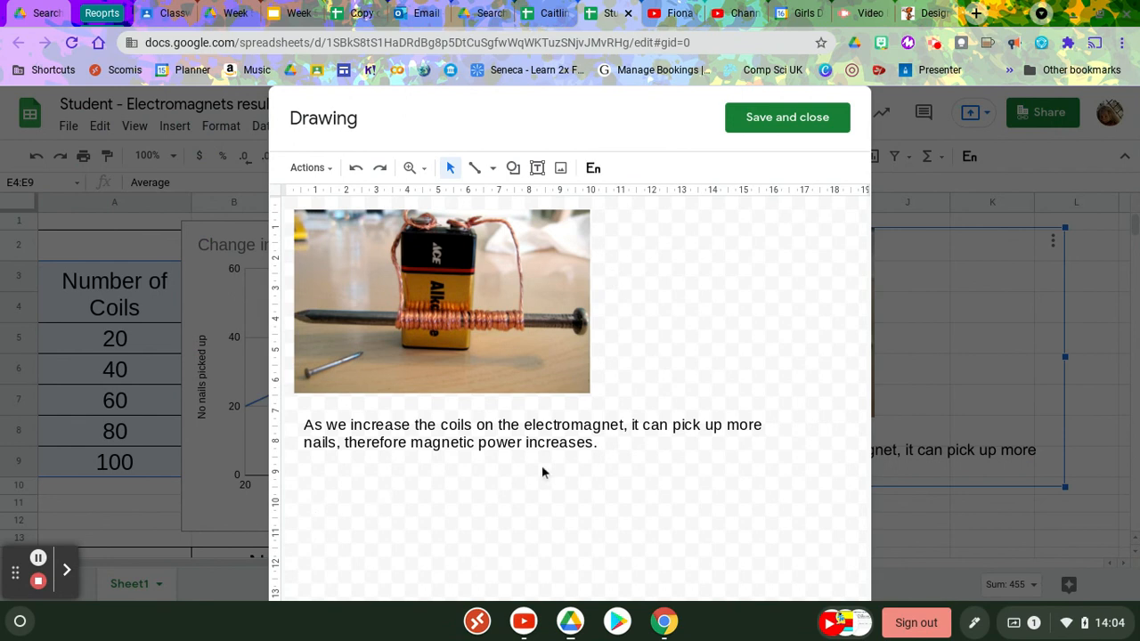
key("ctrl+v")
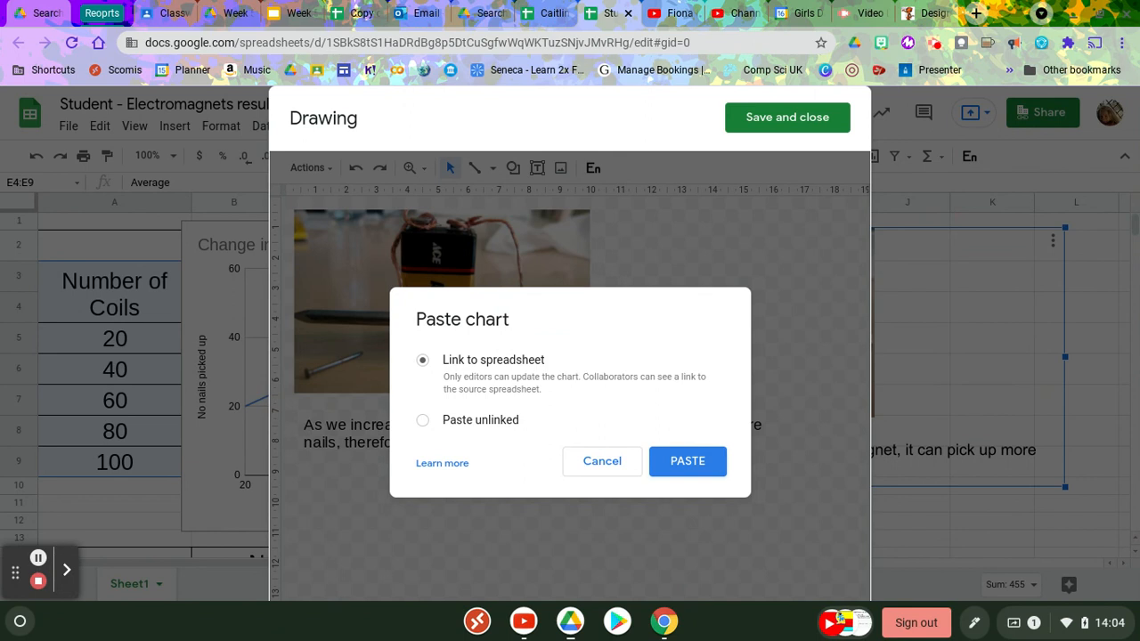
left_click(687, 461)
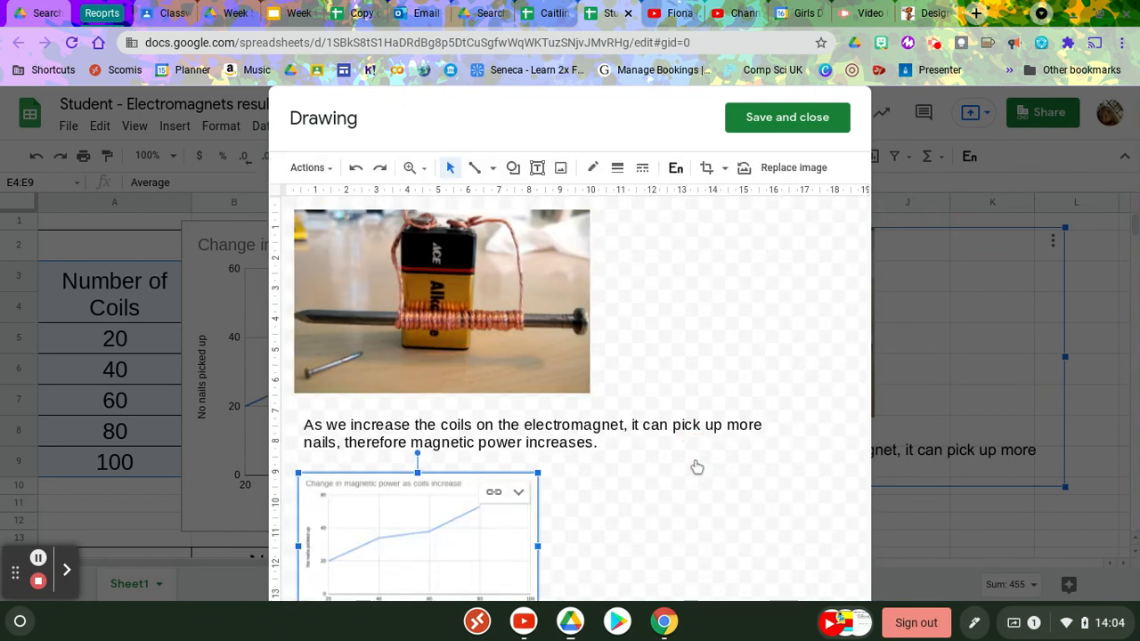
Move the pasted chart up beside the electromagnet photo, aligning their lower edges, and deselect it
left_click(404, 513)
left_click_drag(404, 513, 708, 277)
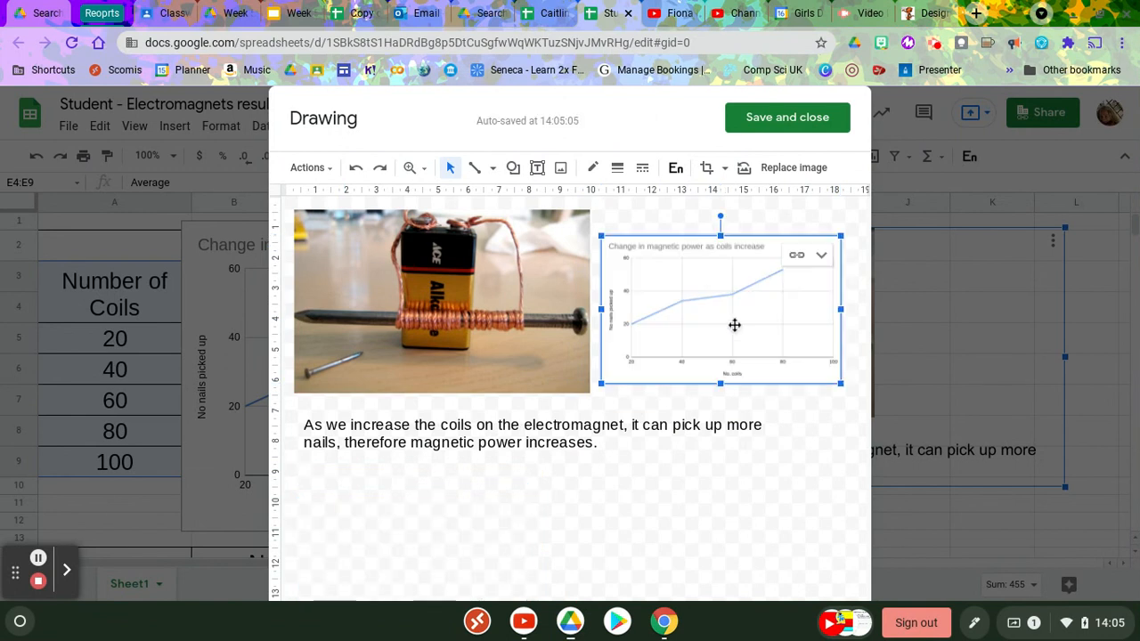
left_click_drag(733, 327, 737, 349)
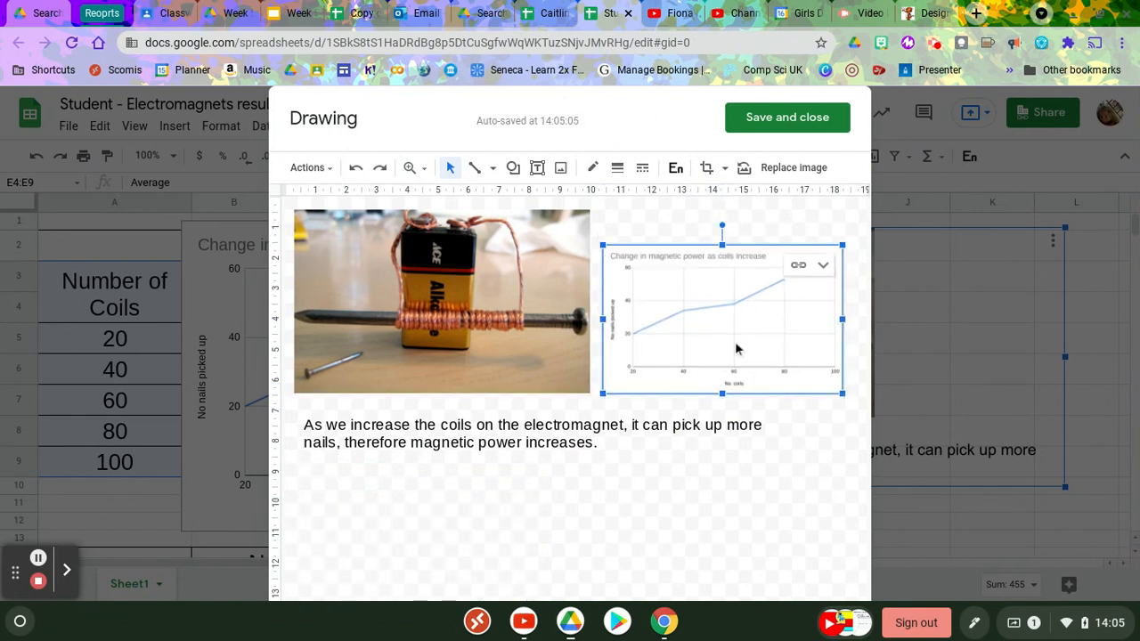
left_click(745, 530)
Shrink the electromagnet photo to about 7 cm wide, then move the chart closer and enlarge it to about 9.5 cm wide
left_click(490, 314)
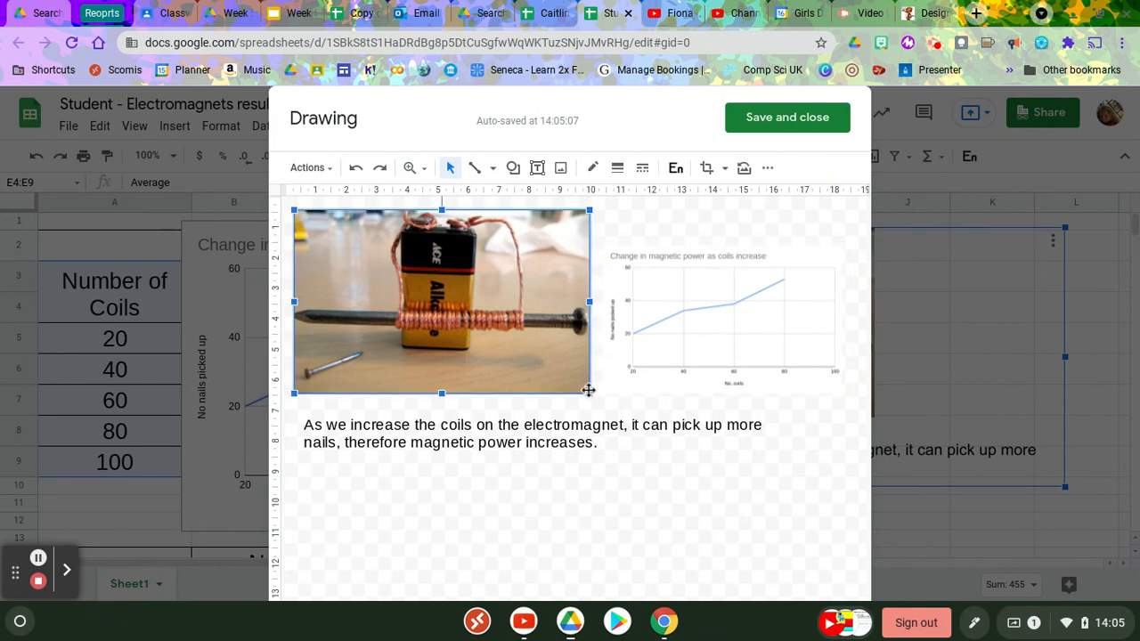
left_click_drag(588, 391, 515, 340)
left_click_drag(378, 312, 386, 321)
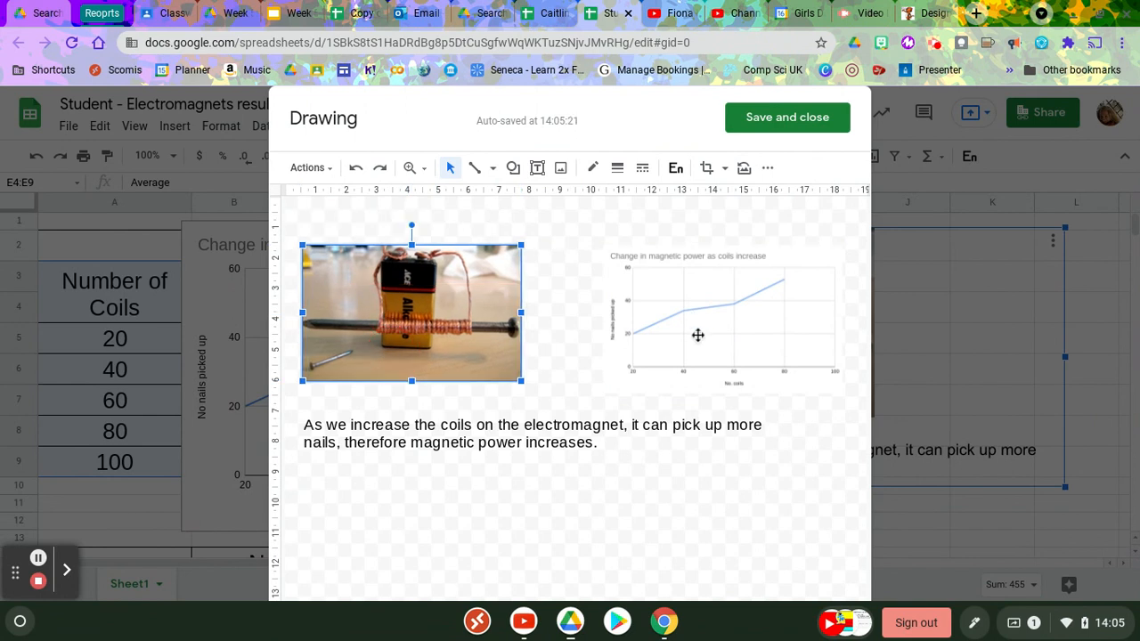
left_click_drag(696, 333, 628, 300)
left_click_drag(773, 362, 816, 396)
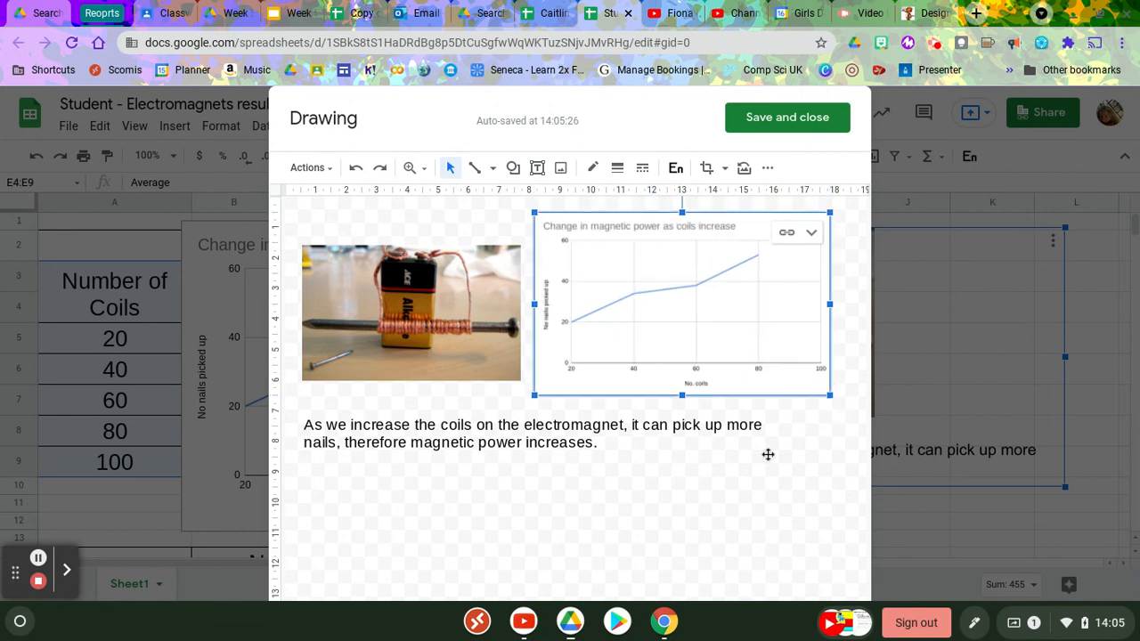
left_click(768, 454)
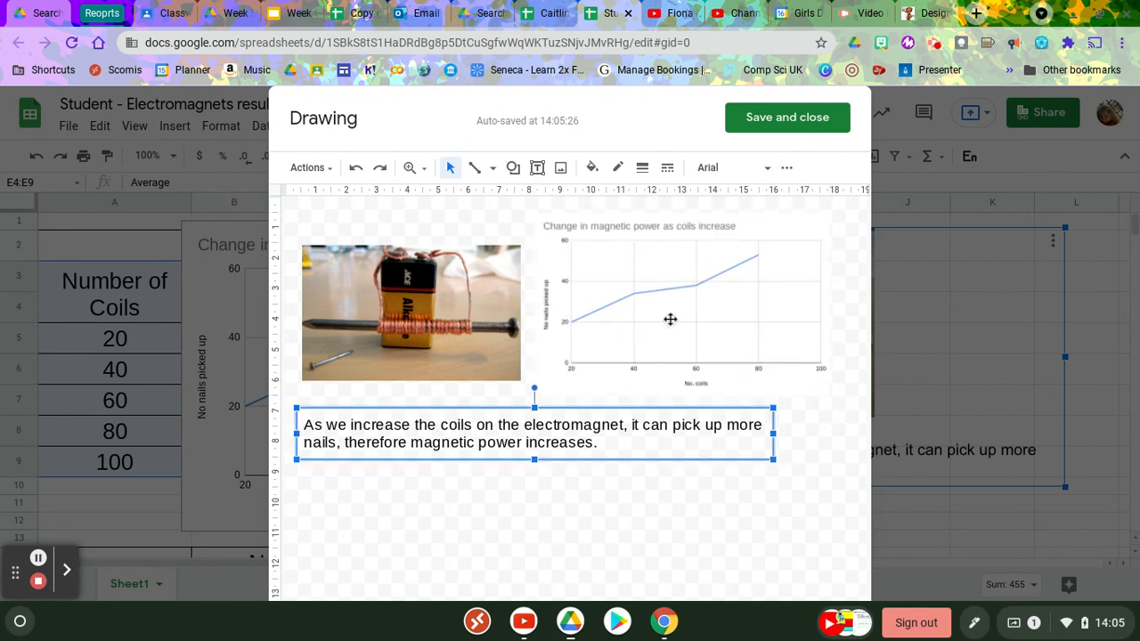
Outline the chart and the electromagnet photo with 1px borders, and save the drawing
left_click(733, 301)
left_click(617, 167)
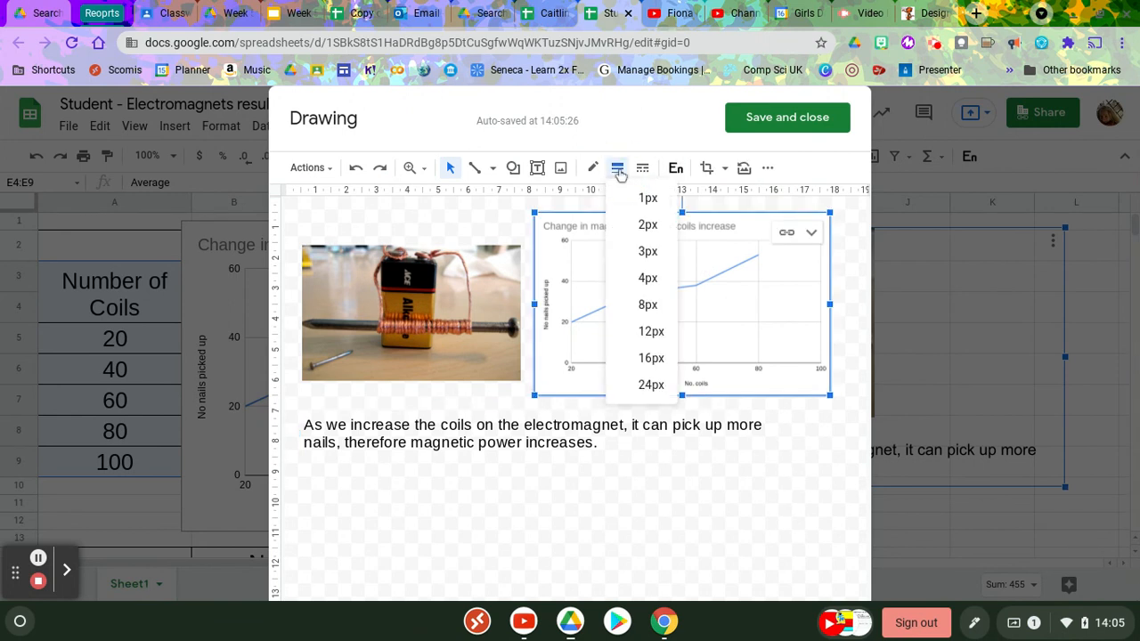
left_click(647, 200)
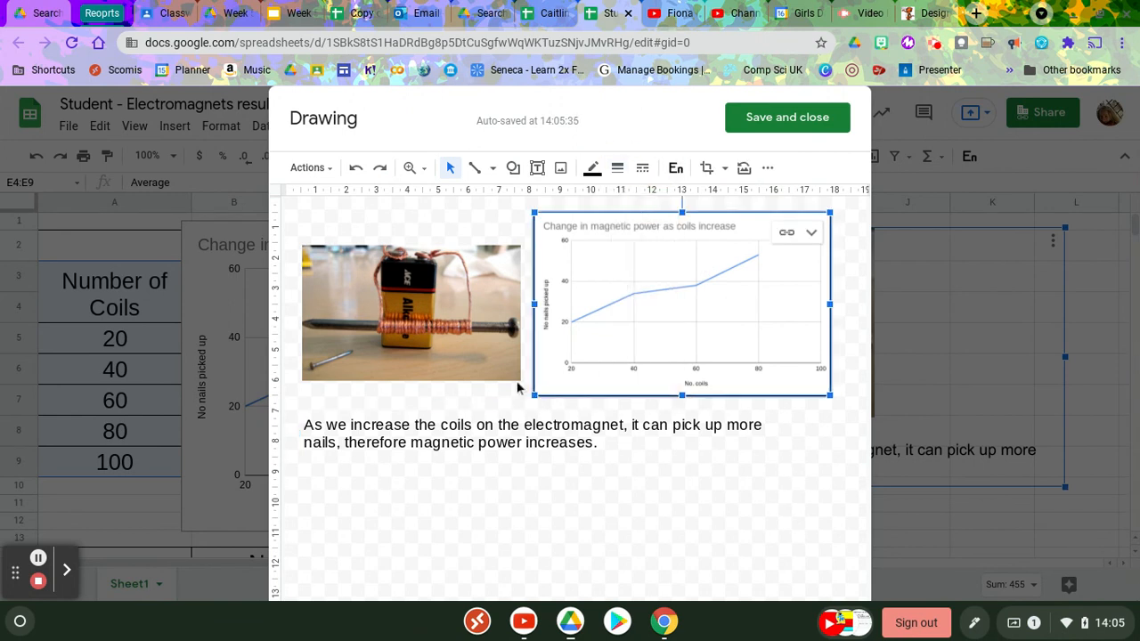
left_click(473, 365)
left_click(617, 168)
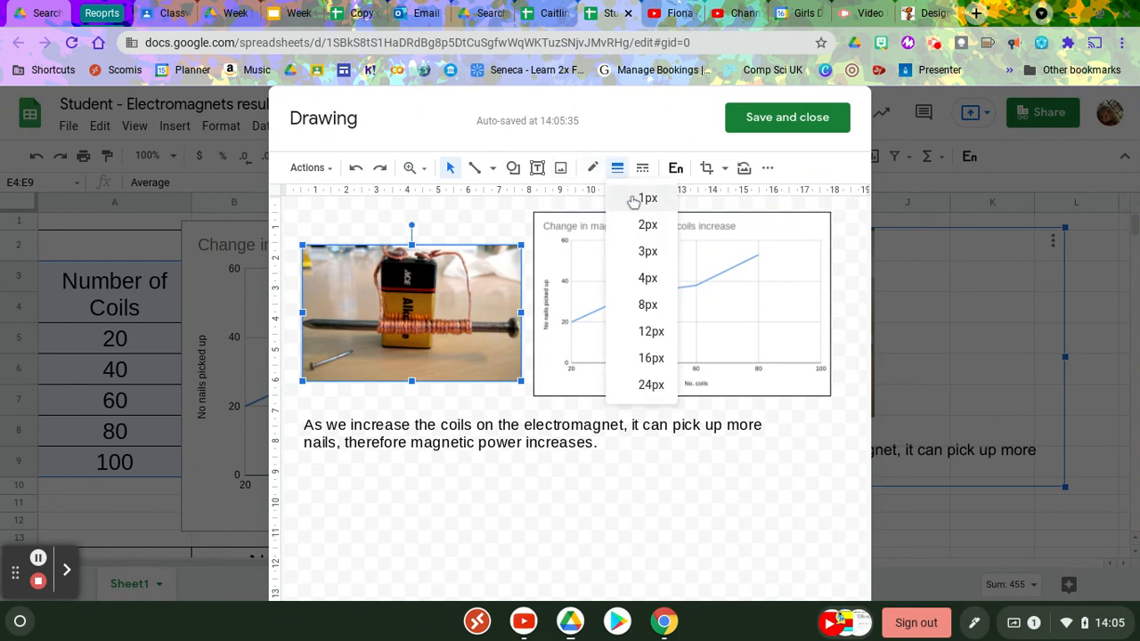
left_click(628, 201)
left_click(510, 452)
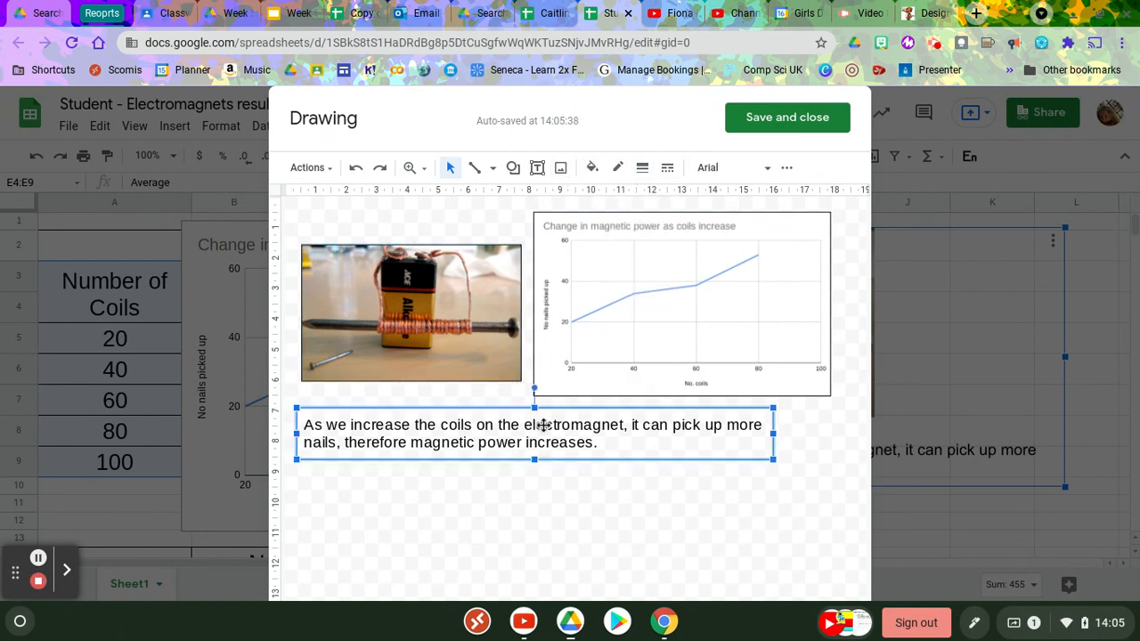
left_click(760, 120)
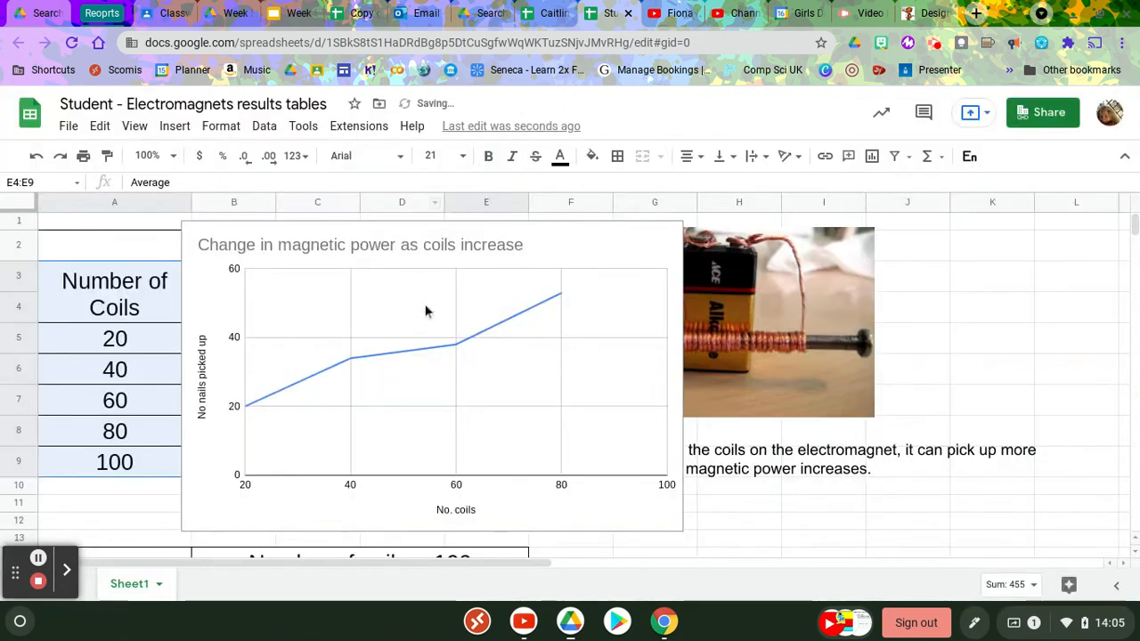
Move the original line chart off the coils results table, down to column A starting at row 16
left_click(570, 254)
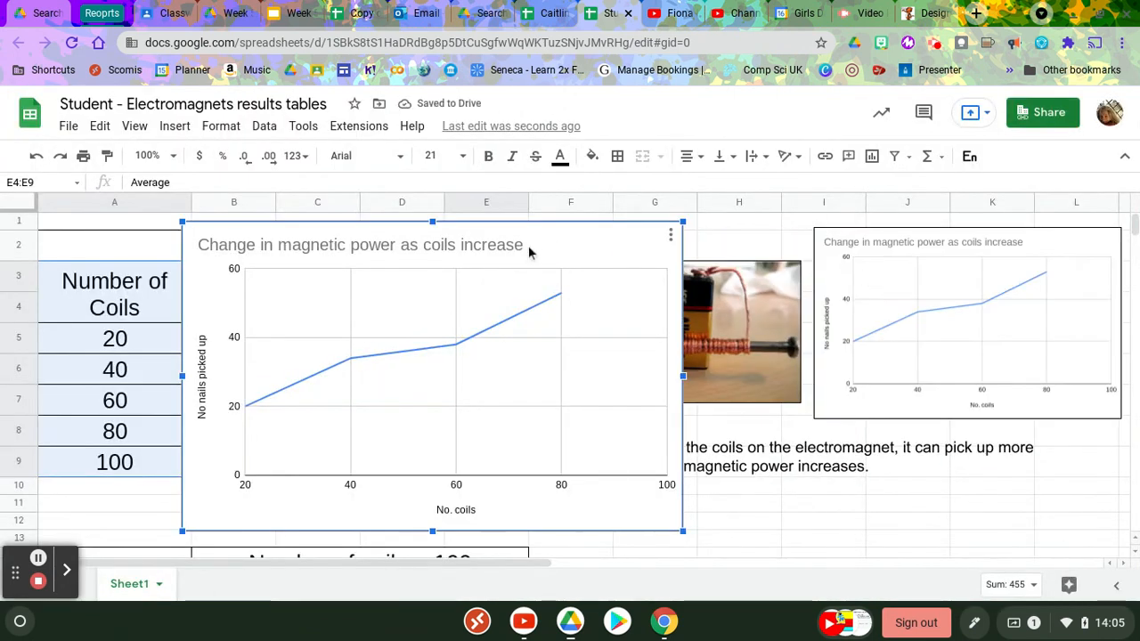
mouse_move(527, 245)
left_mouse_down()
mouse_move(505, 339)
mouse_move(310, 604)
mouse_move(233, 639)
left_mouse_up()
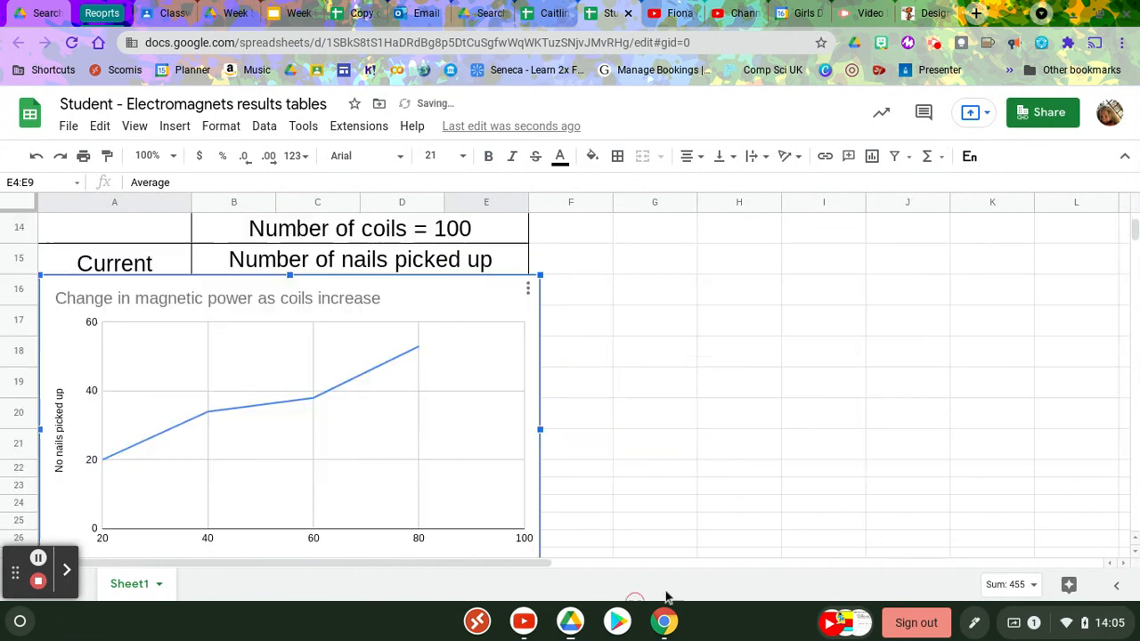